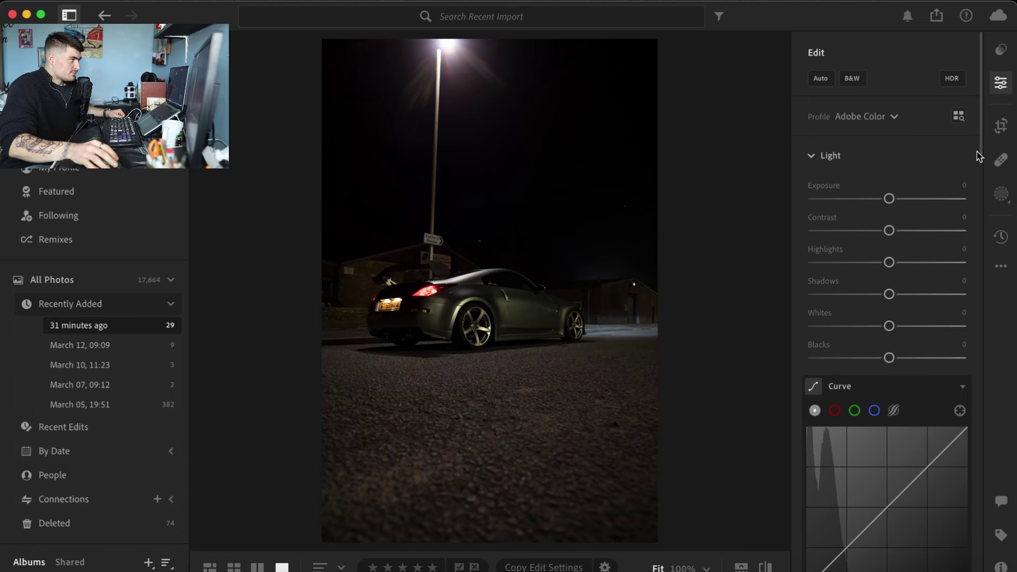
Turn on chromatic aberration removal and lens corrections for the night car photo.
left_click_drag(980, 58, 870, 476)
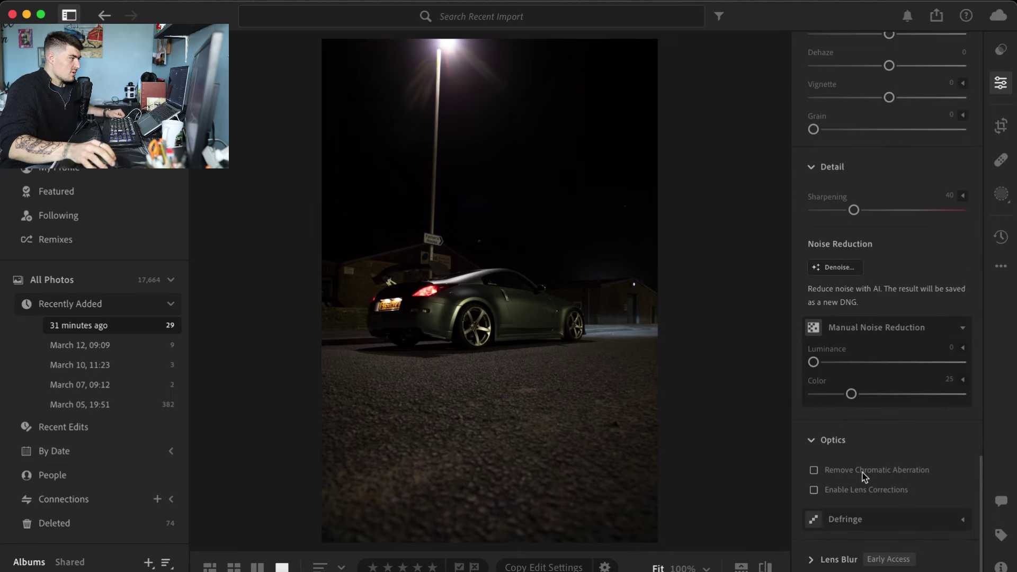
left_click(863, 471)
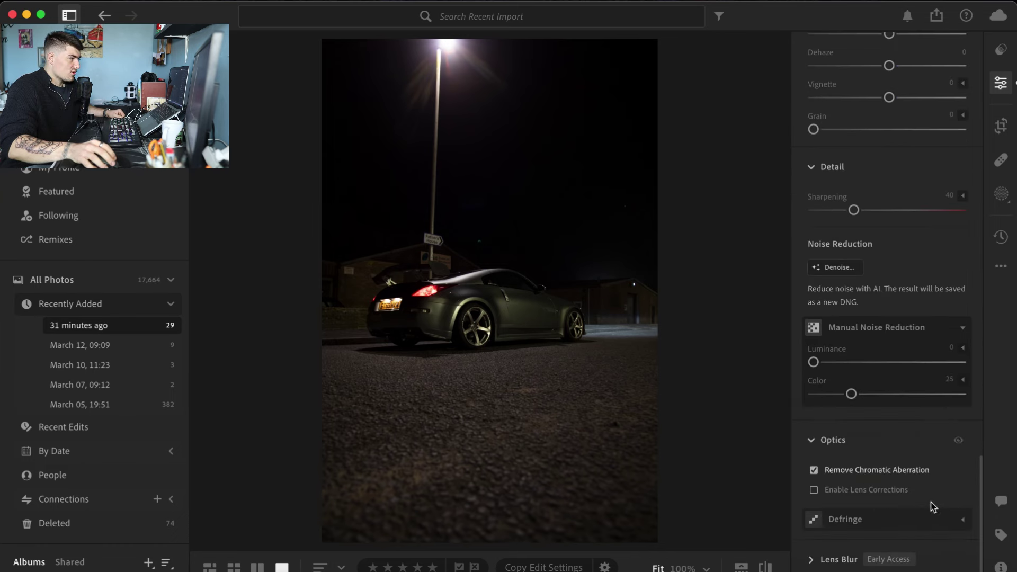
left_click(868, 491)
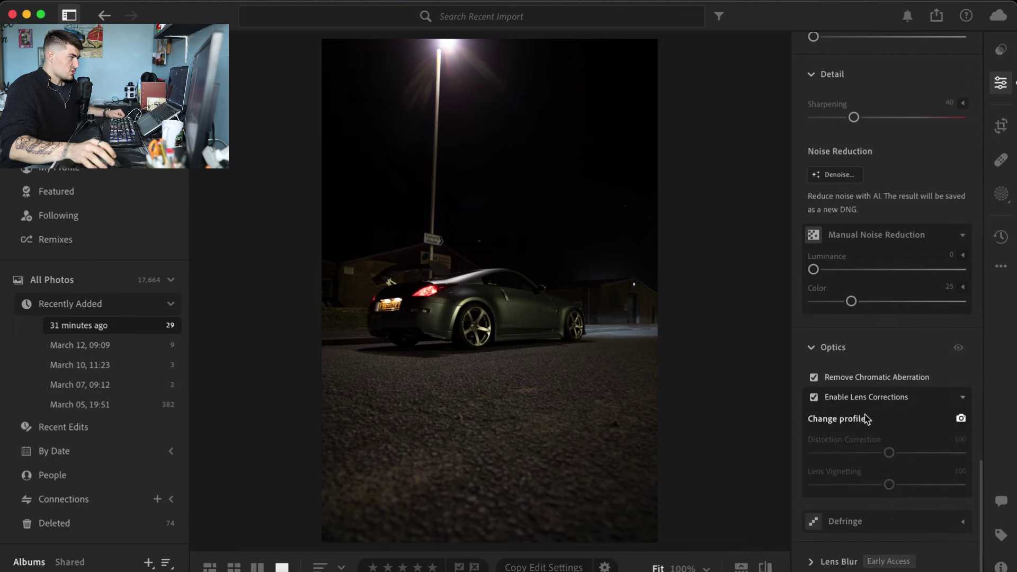
Apply the Canon EF 16-35mm f/2.8 L II USM lens profile with Distortion Correction at 185 and Lens Vignetting at 0.
left_click(866, 419)
left_click(439, 285)
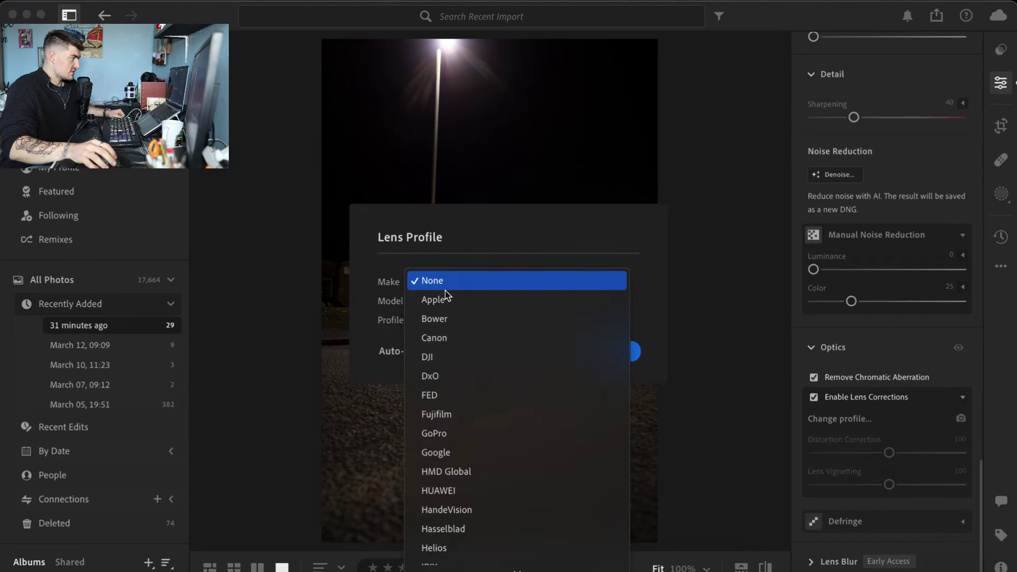
left_click(450, 338)
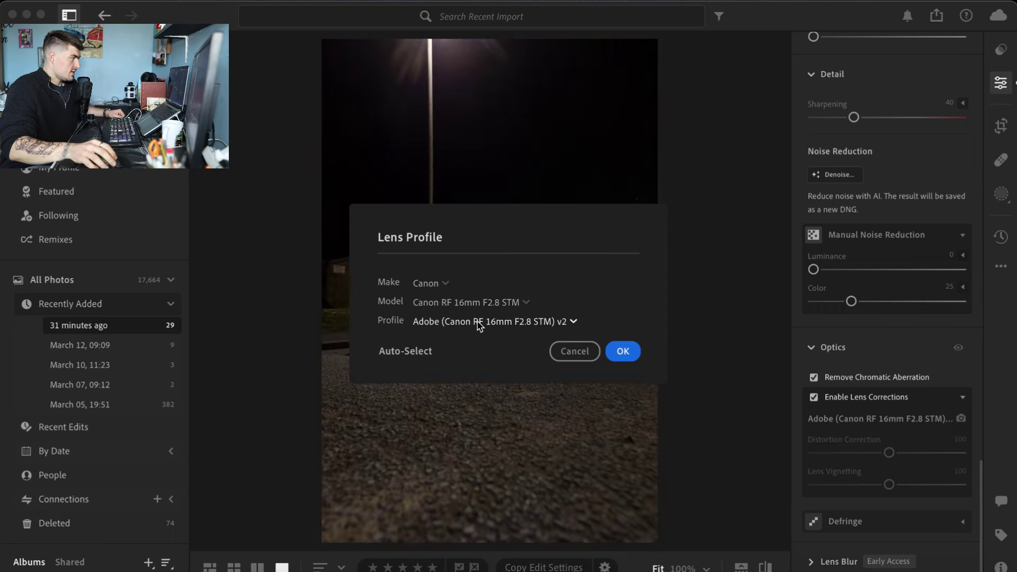
left_click(504, 308)
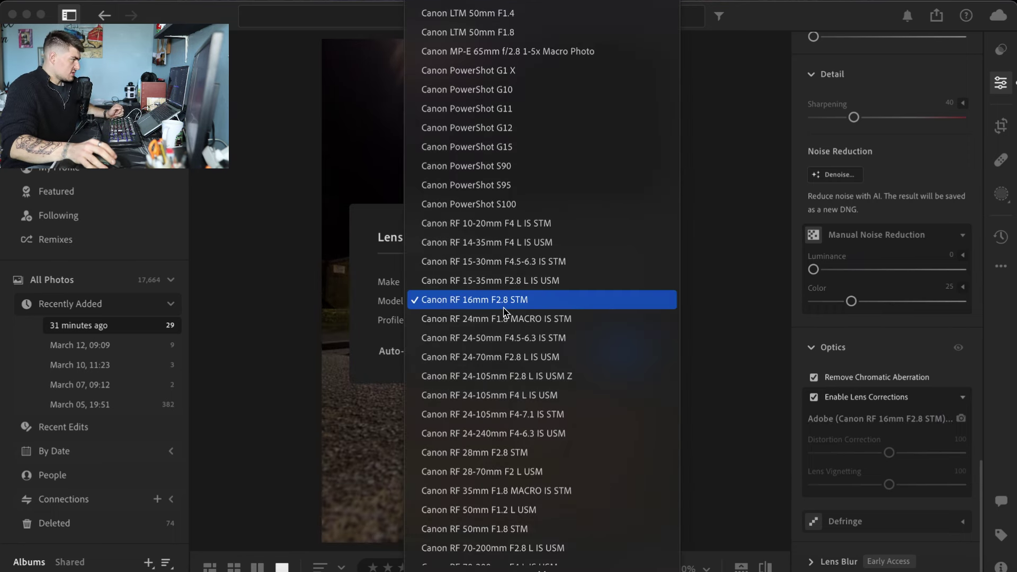
scroll(504, 312, "up", 20)
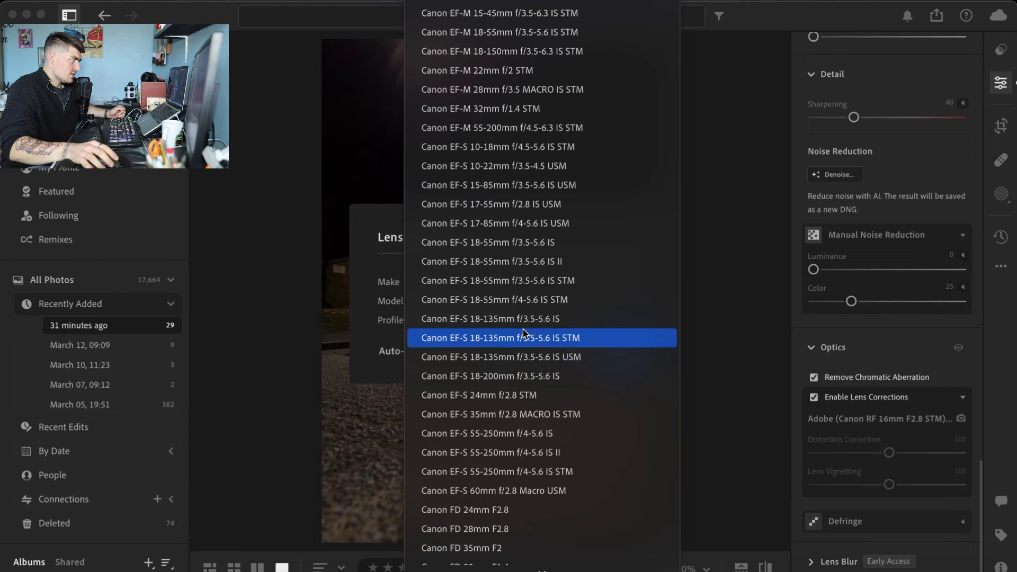
scroll(528, 351, "up", 15)
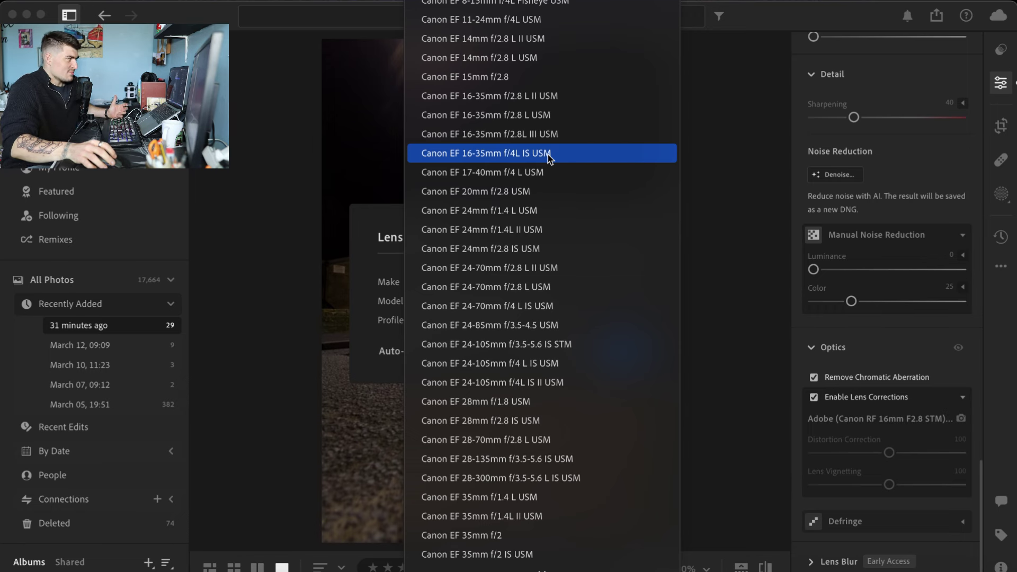
left_click(515, 98)
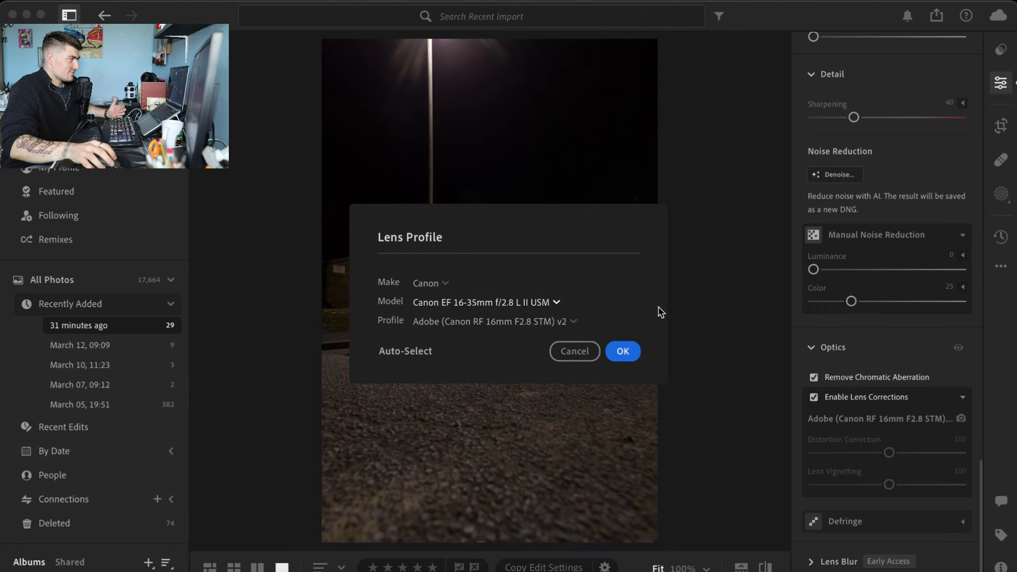
left_click(627, 357)
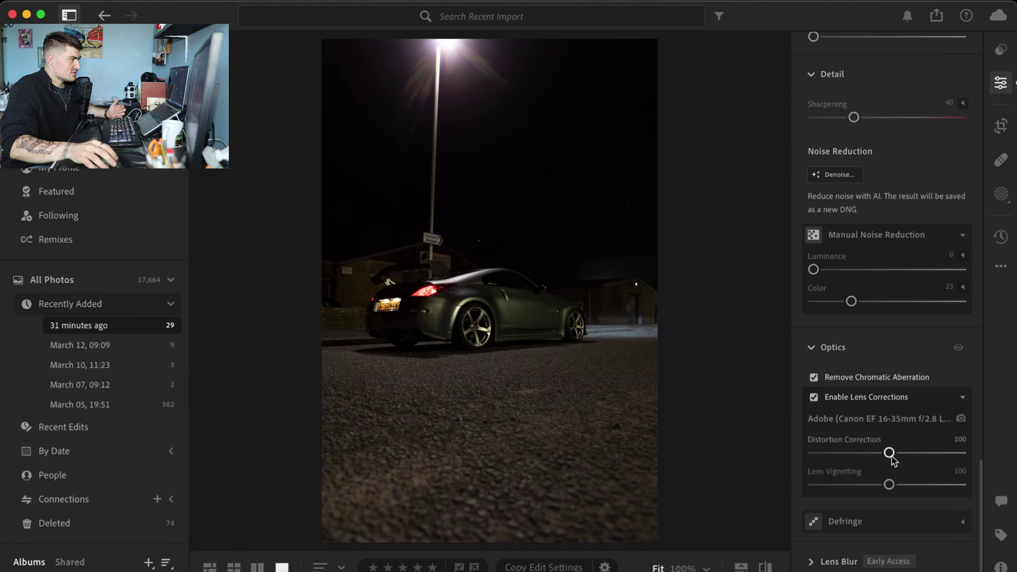
left_click_drag(903, 455, 962, 457)
left_click_drag(889, 484, 806, 491)
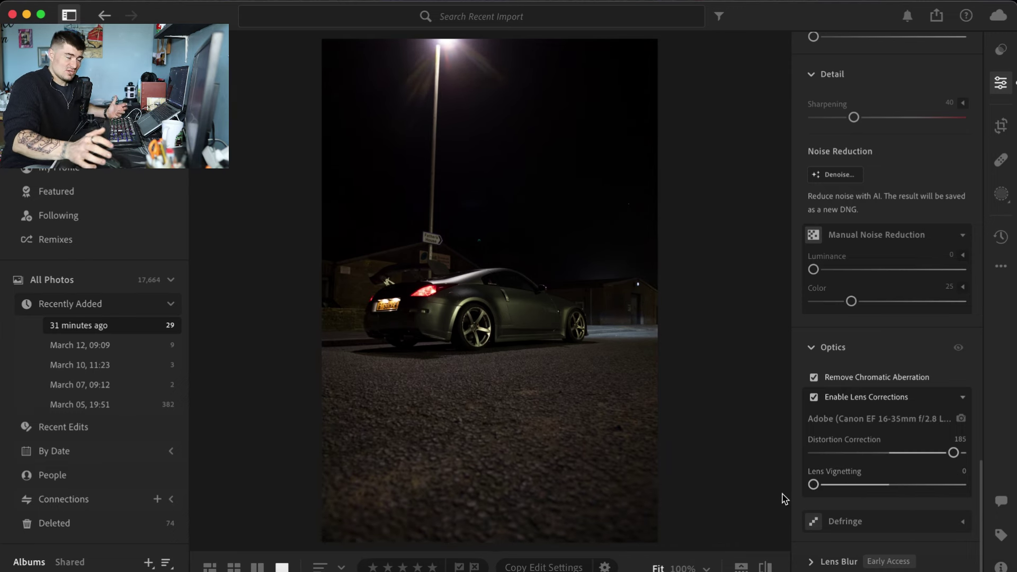
Change the photo's white balance to the Tungsten preset.
scroll(928, 345, "up", 15)
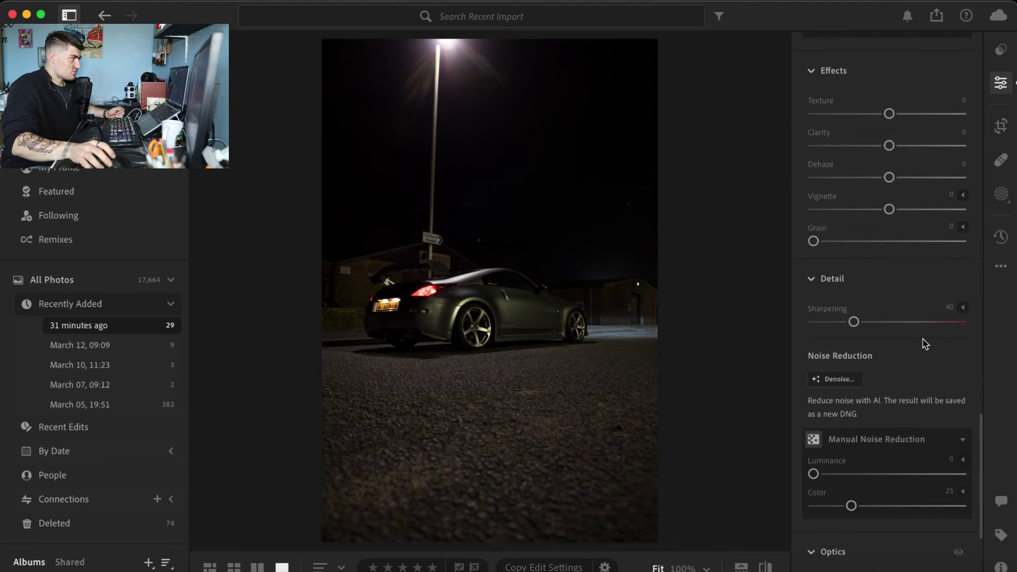
scroll(925, 345, "up", 12)
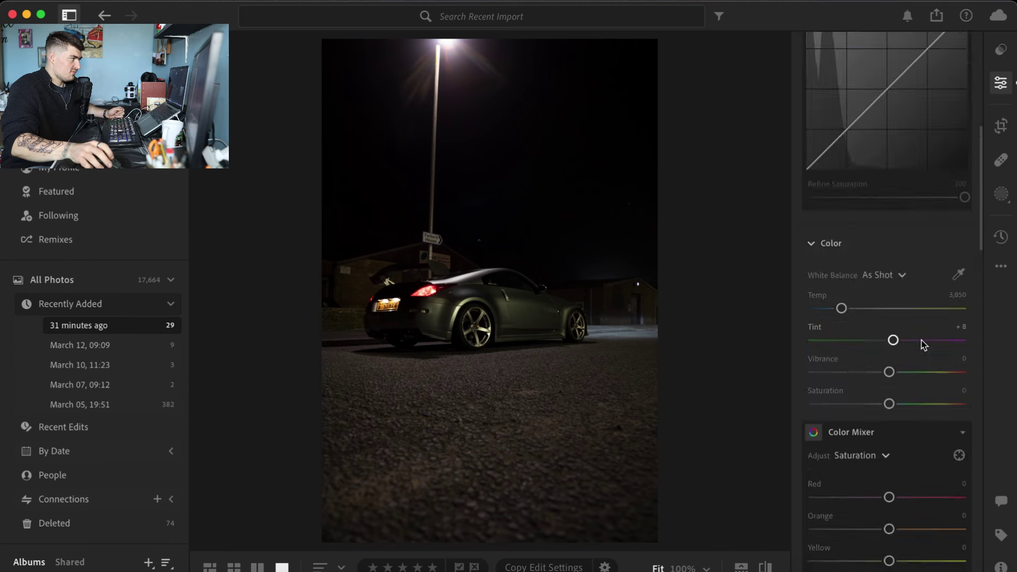
scroll(920, 350, "down", 2)
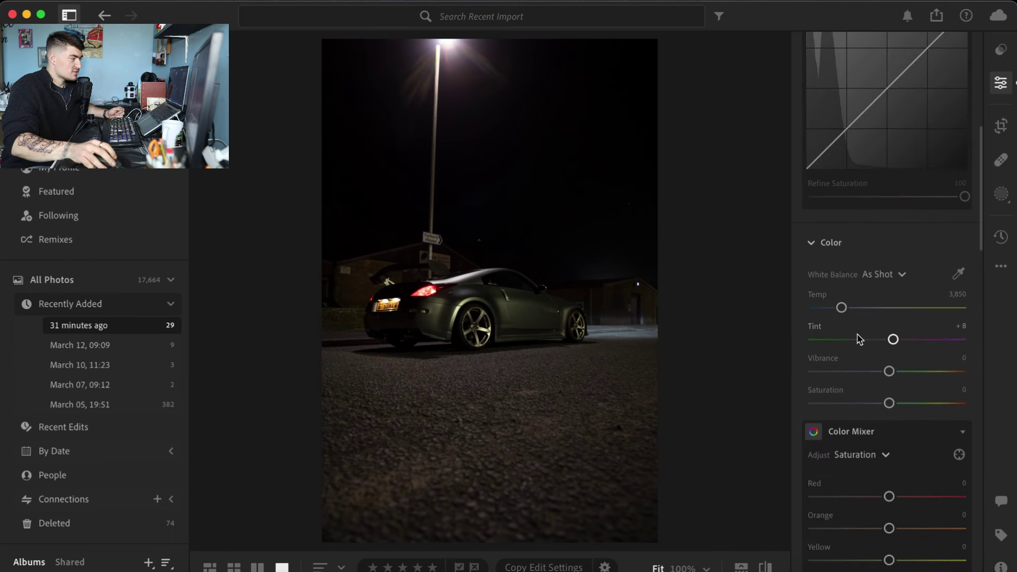
left_click(883, 275)
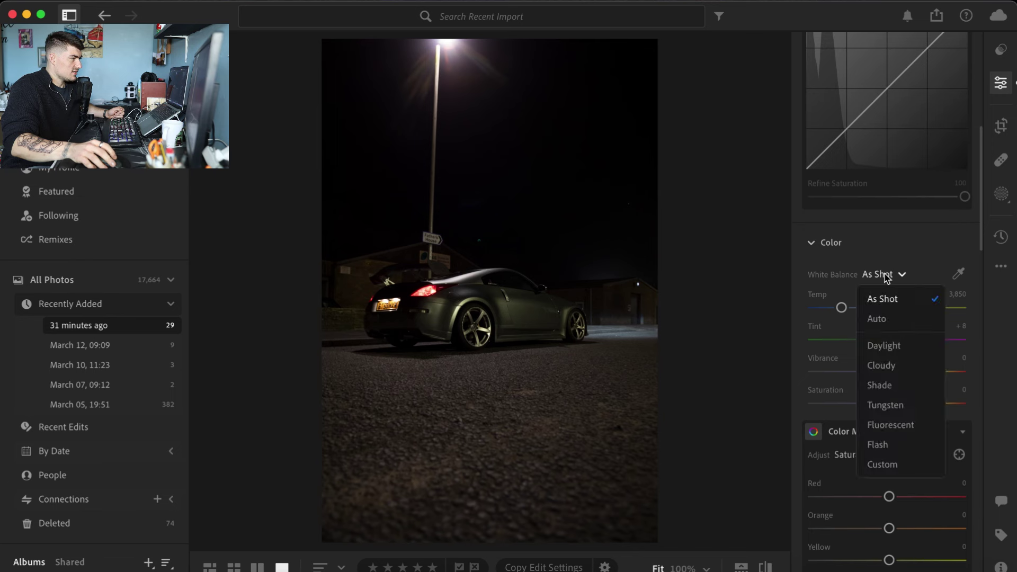
left_click(895, 405)
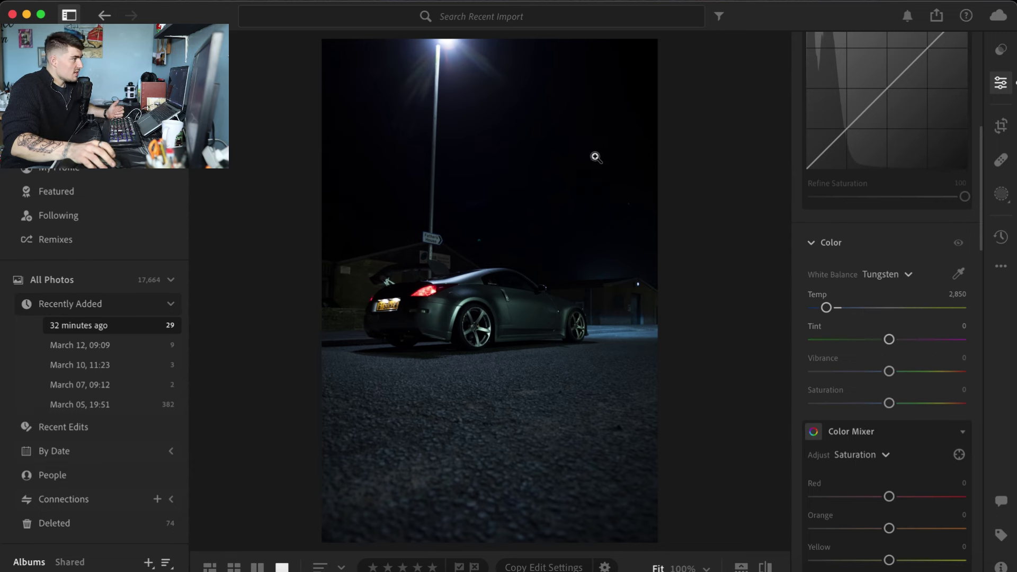
Set the light adjustments to Exposure +0.46, Contrast +11, Highlights -12, Shadows +14, Whites -12 and Blacks +8.
scroll(850, 347, "up", 10)
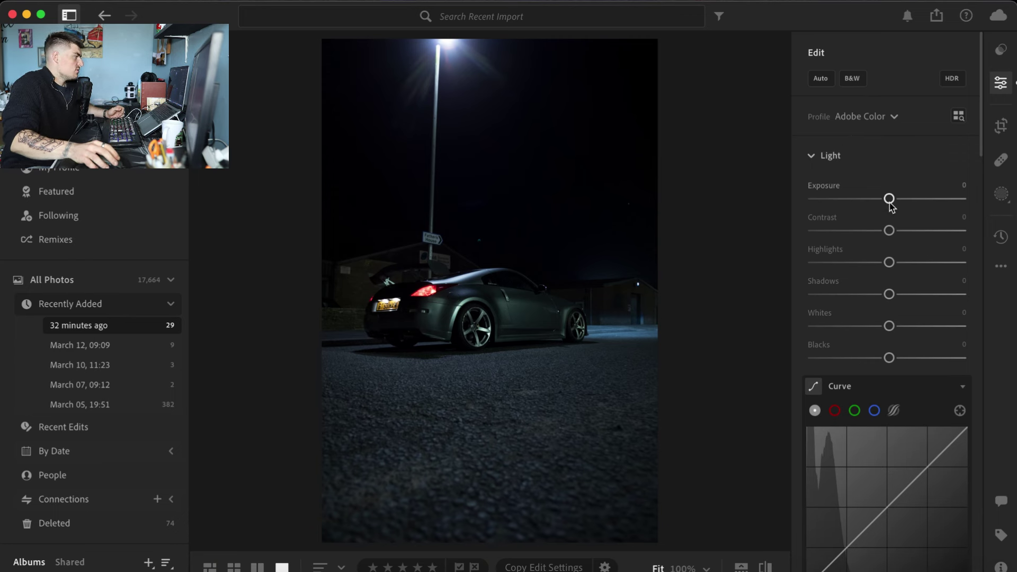
left_click_drag(890, 199, 881, 263)
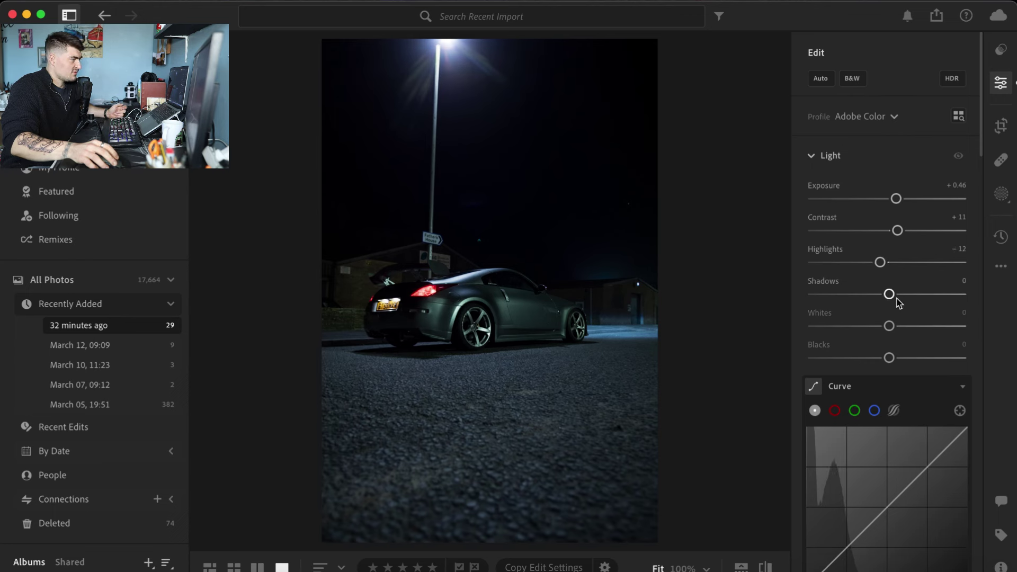
left_click_drag(894, 298, 895, 359)
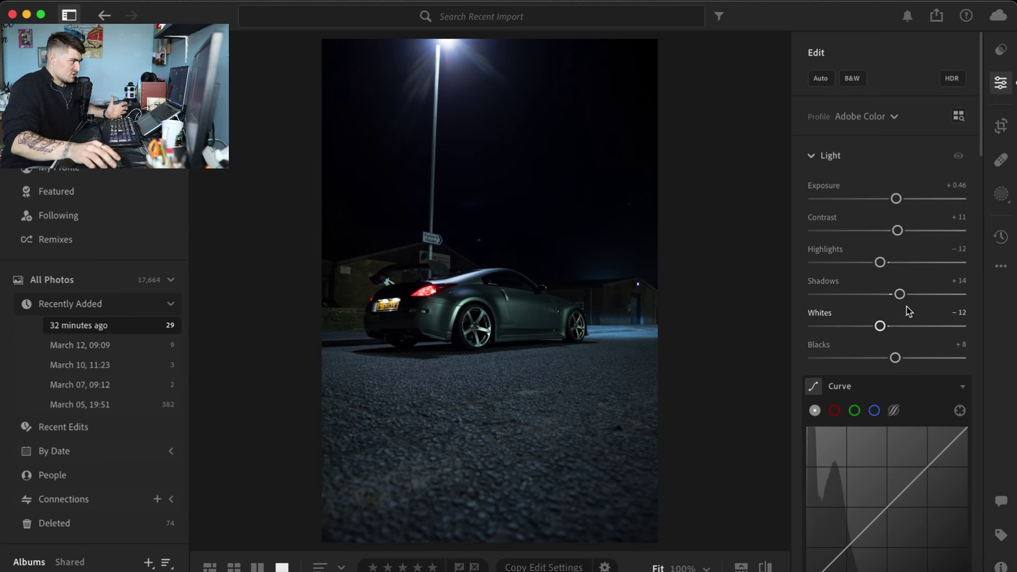
Reduce overall Saturation to -21 and the Color Mixer saturation of Yellow to -56, Green to -44 and Aqua to -64.
scroll(907, 309, "down", 10)
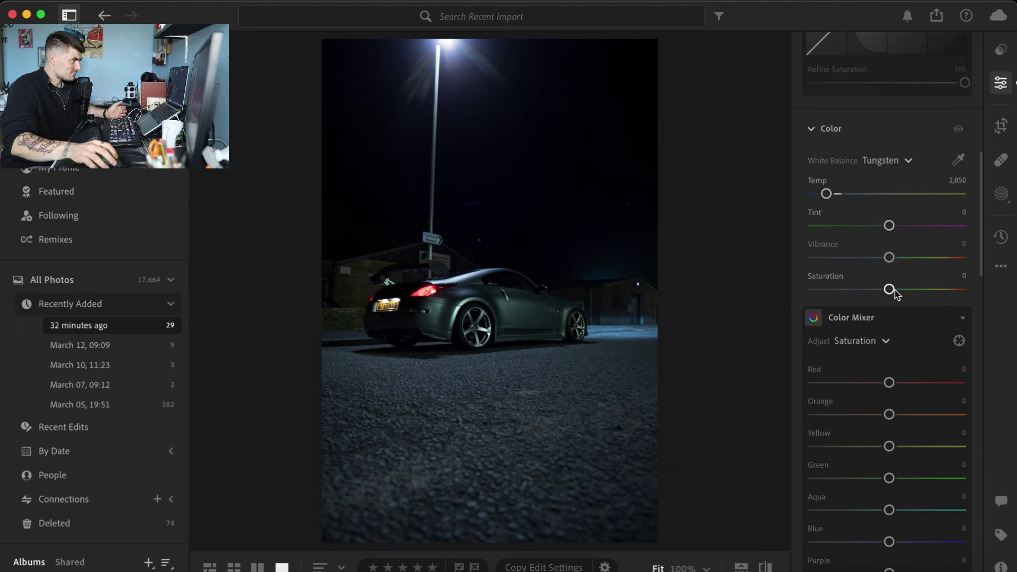
left_click_drag(895, 294, 887, 296)
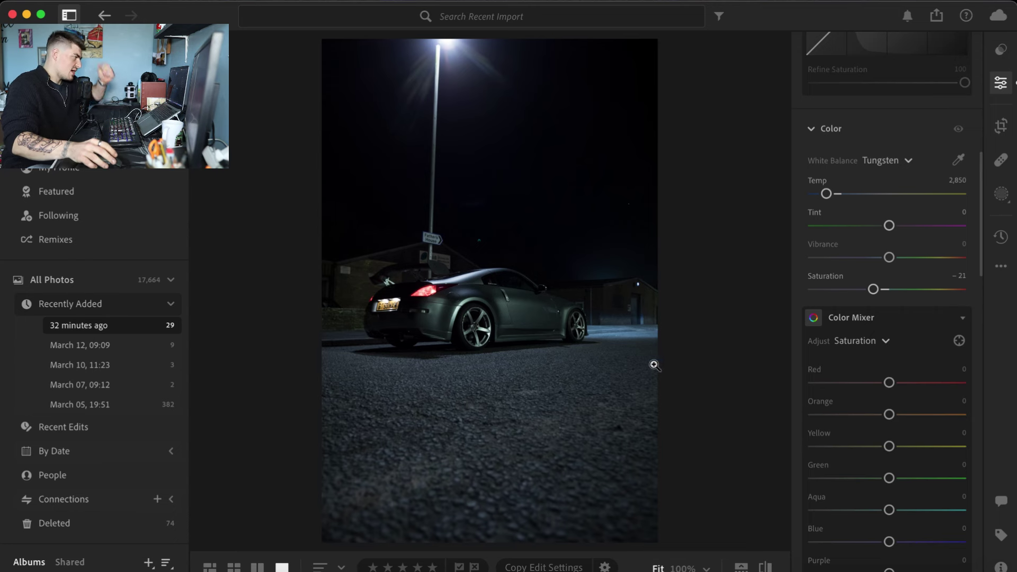
scroll(888, 390, "down", 3)
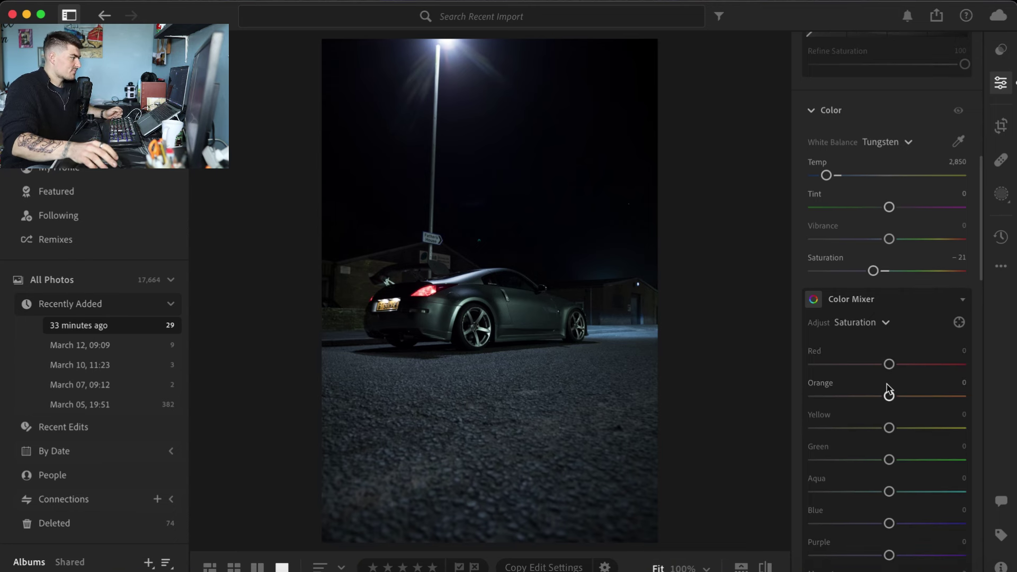
left_click(444, 317)
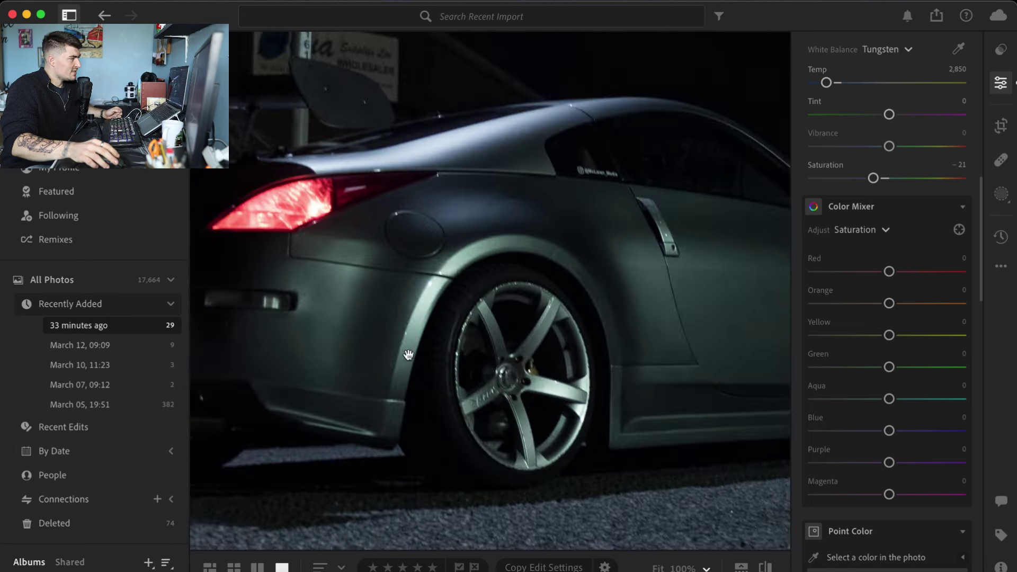
left_click(688, 390)
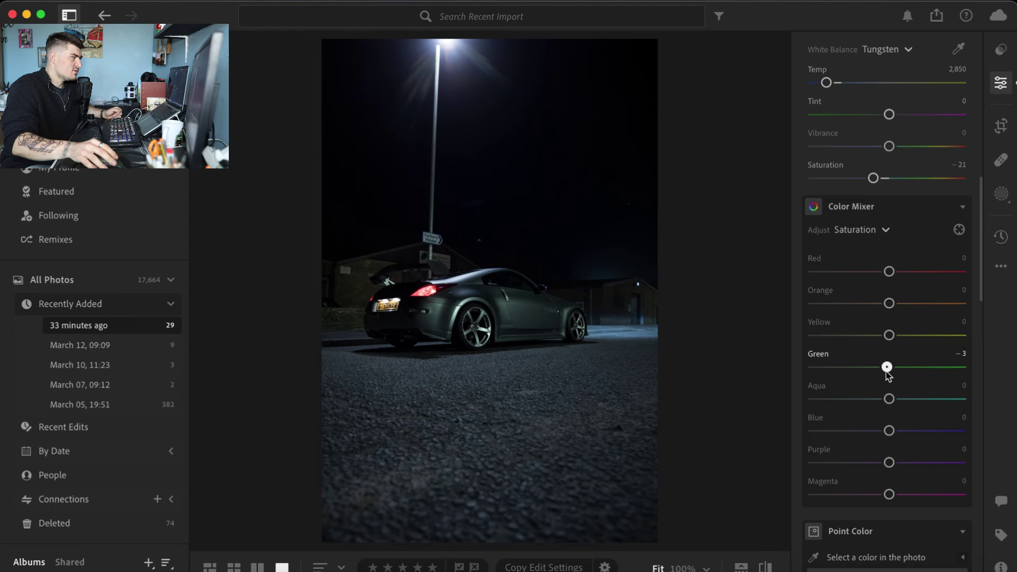
left_click_drag(889, 367, 857, 376)
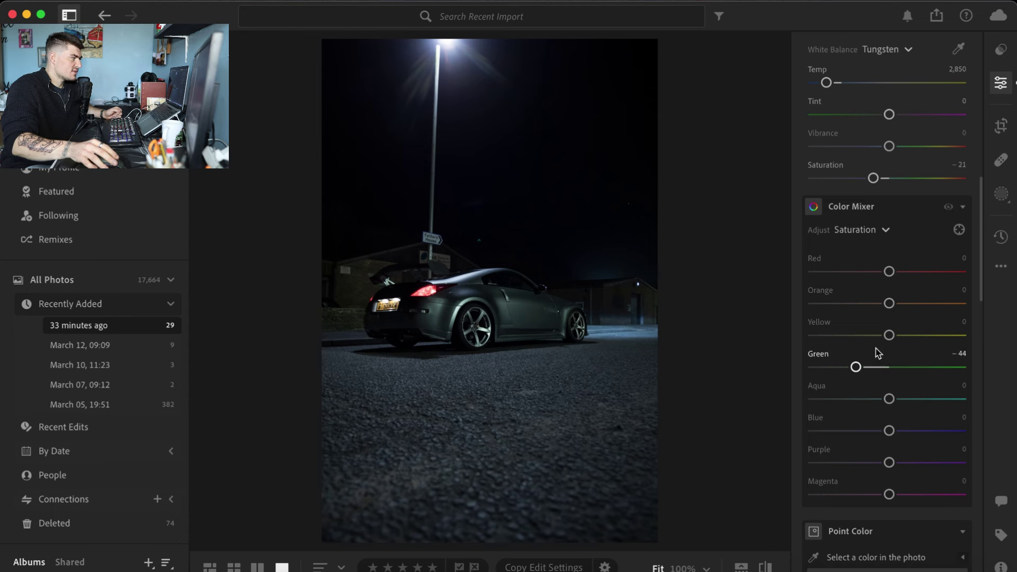
left_click_drag(889, 335, 847, 337)
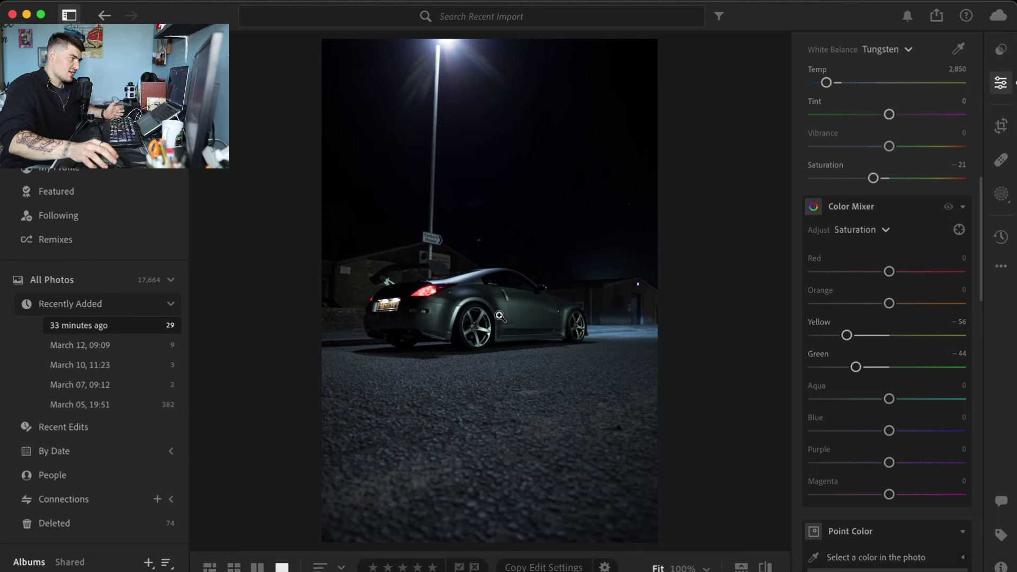
left_click_drag(892, 403, 845, 406)
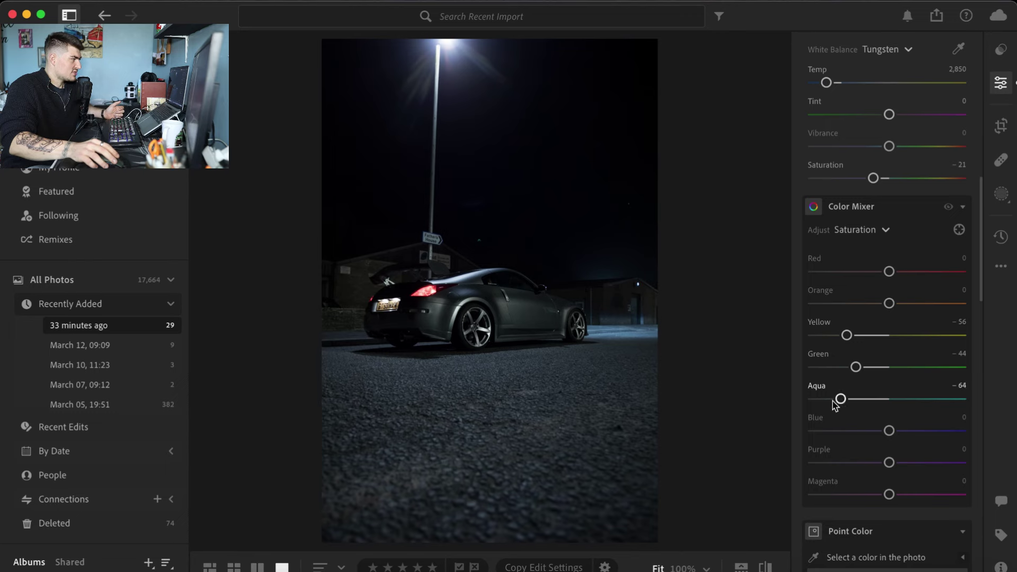
left_click(497, 300)
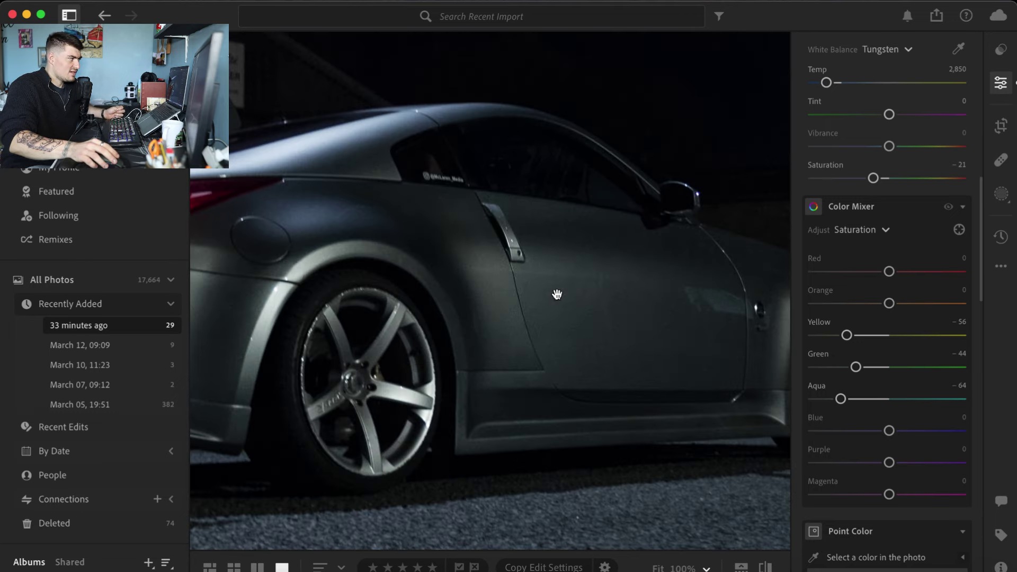
left_click(557, 295)
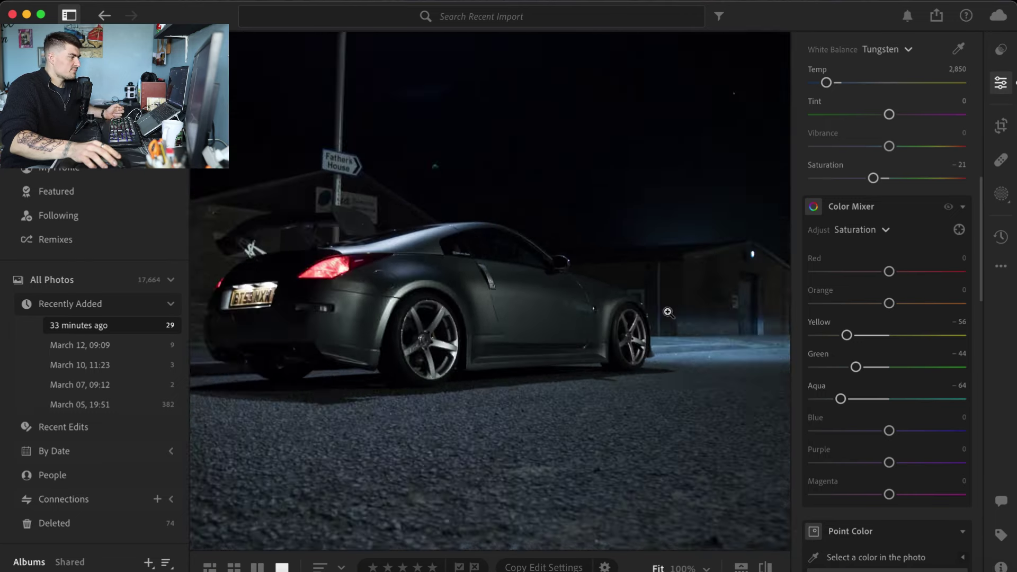
Set the effects to Texture +8 and Clarity +12.
scroll(886, 366, "down", 3)
scroll(882, 373, "down", 1)
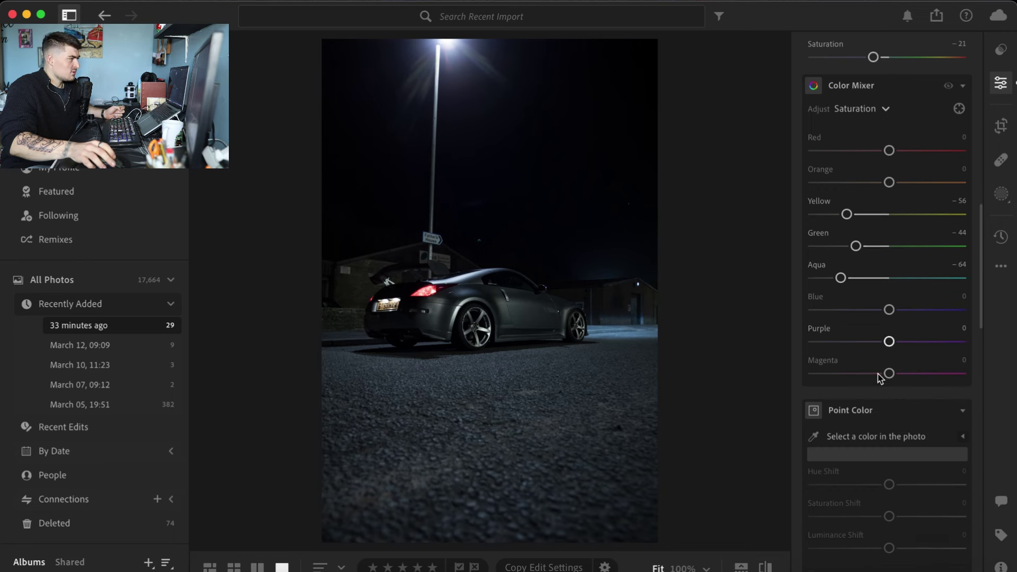
scroll(882, 387, "down", 10)
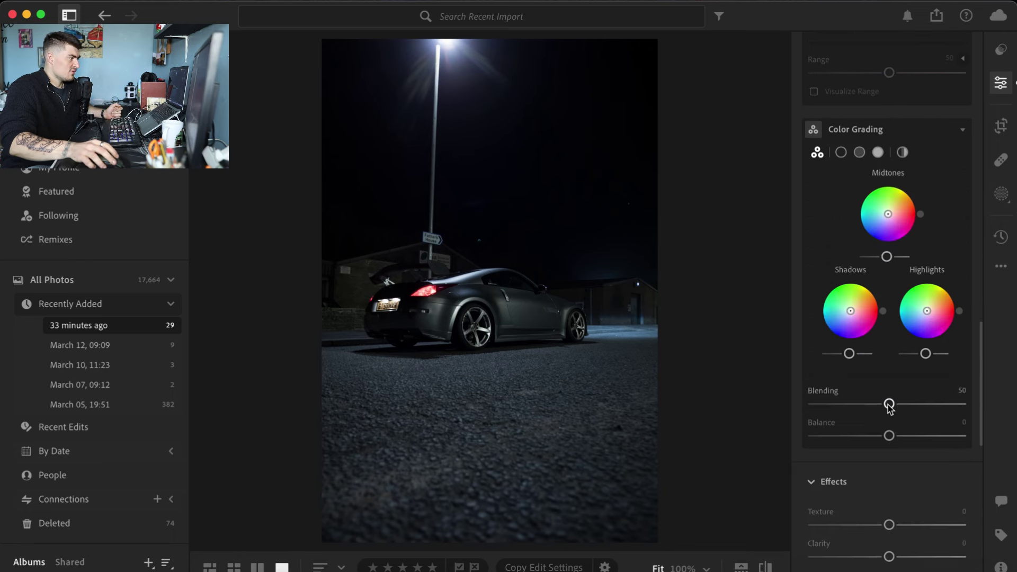
scroll(889, 408, "down", 3)
left_click_drag(889, 361, 895, 401)
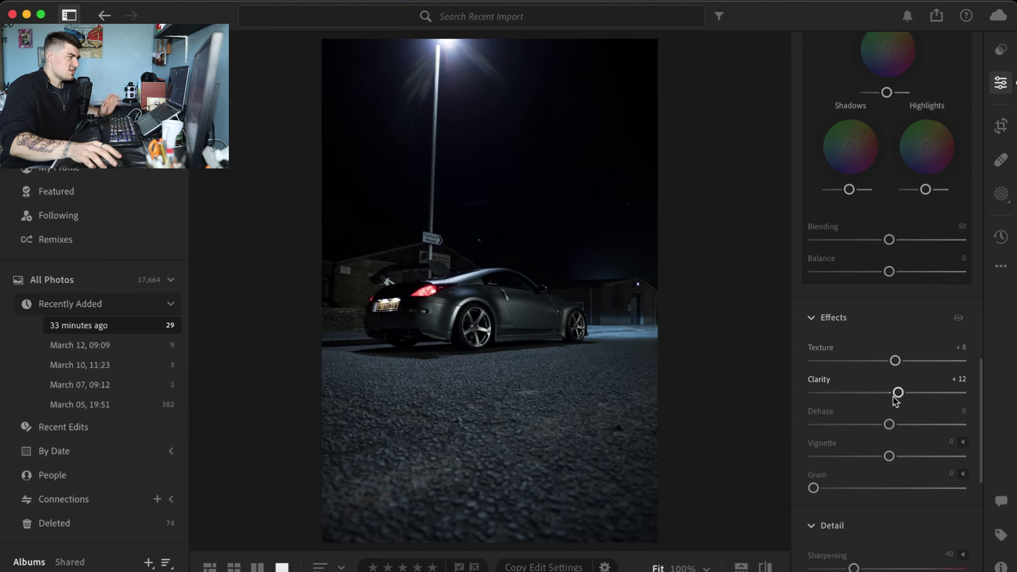
Apply manual noise reduction to the whole photo with Luminance at 52, checking the smoothing on the car's bodywork up close.
scroll(897, 404, "down", 10)
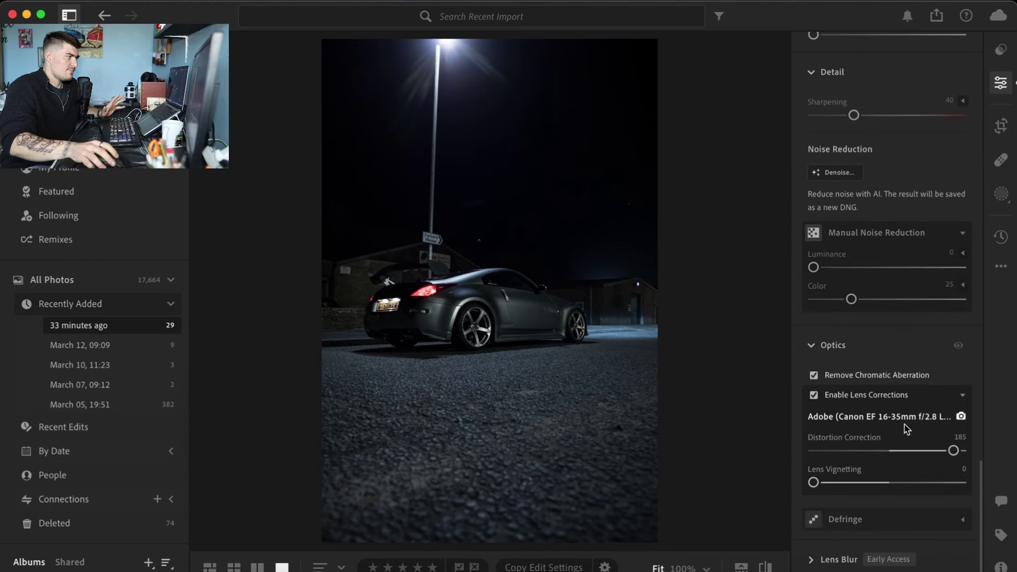
scroll(905, 427, "up", 3)
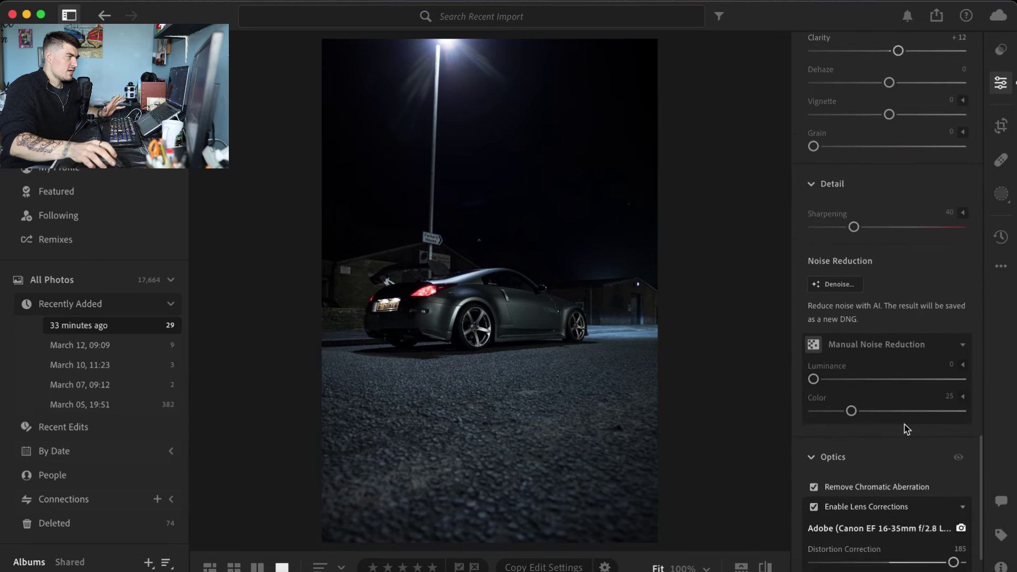
left_click(524, 310)
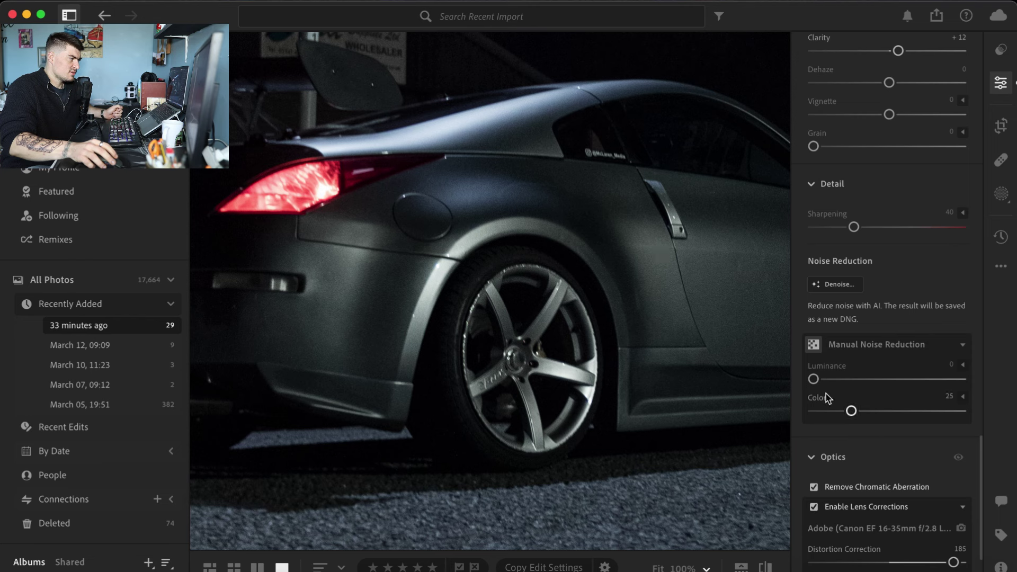
left_click_drag(815, 381, 892, 378)
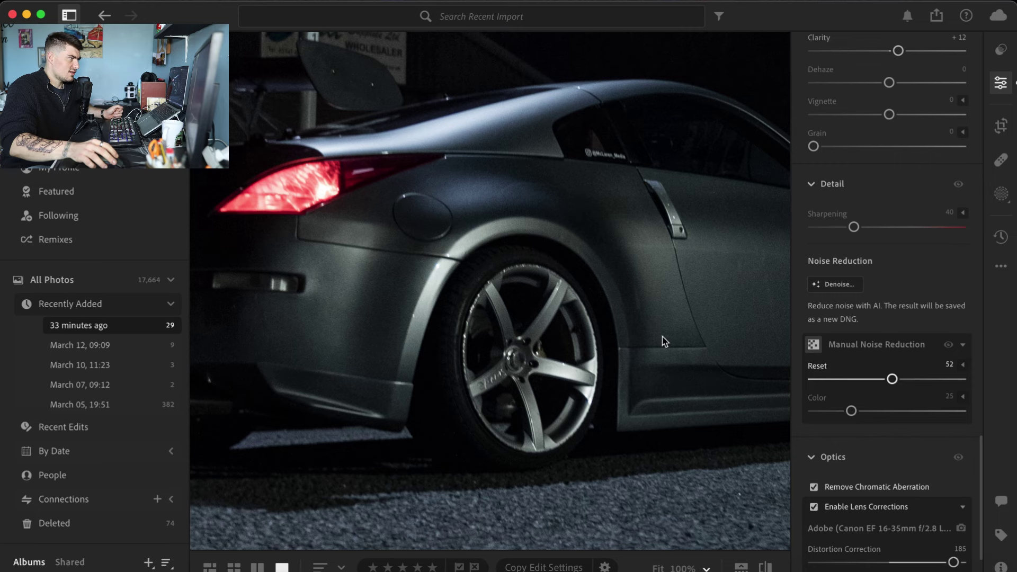
scroll(642, 242, "right", 5)
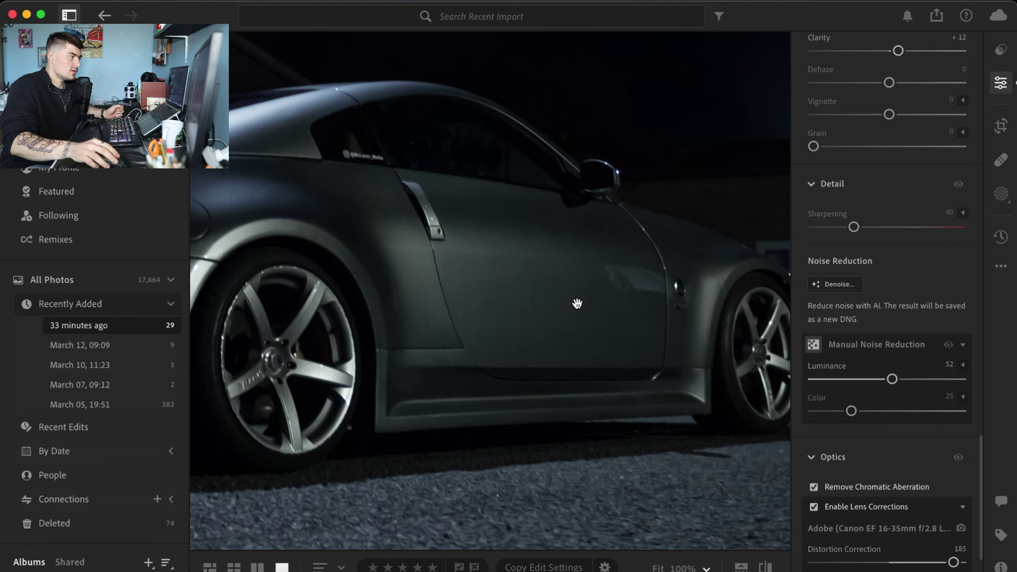
left_click(525, 295)
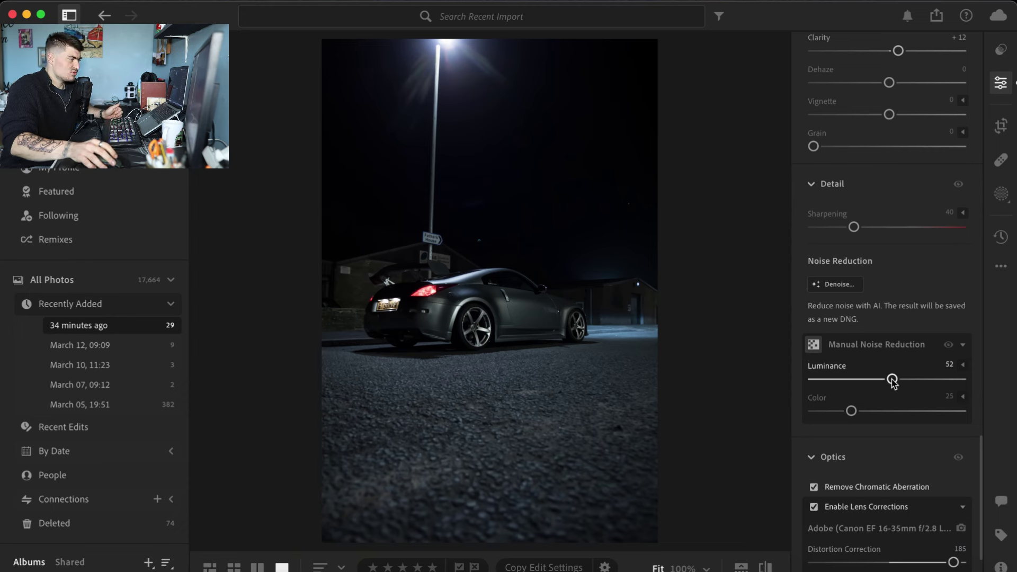
left_click(498, 311)
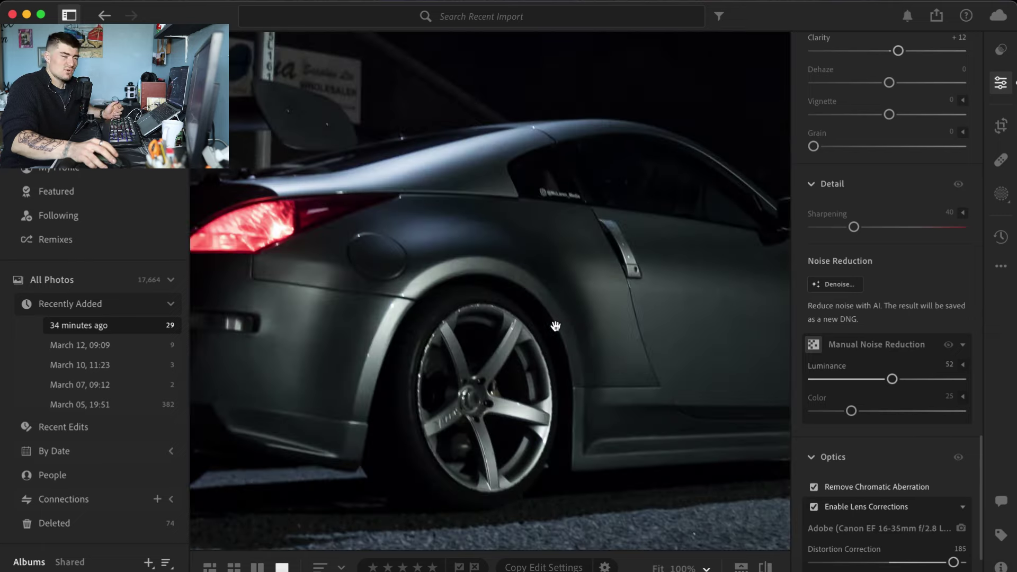
left_click(560, 318)
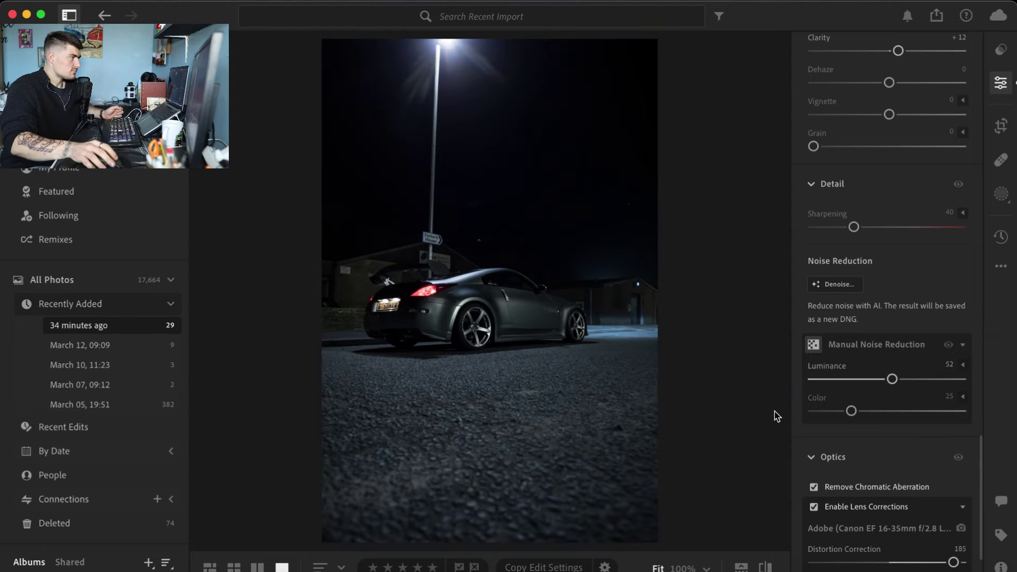
Create a new Subject mask that selects the car and turn off its overlay.
scroll(877, 396, "up", 15)
scroll(876, 398, "up", 15)
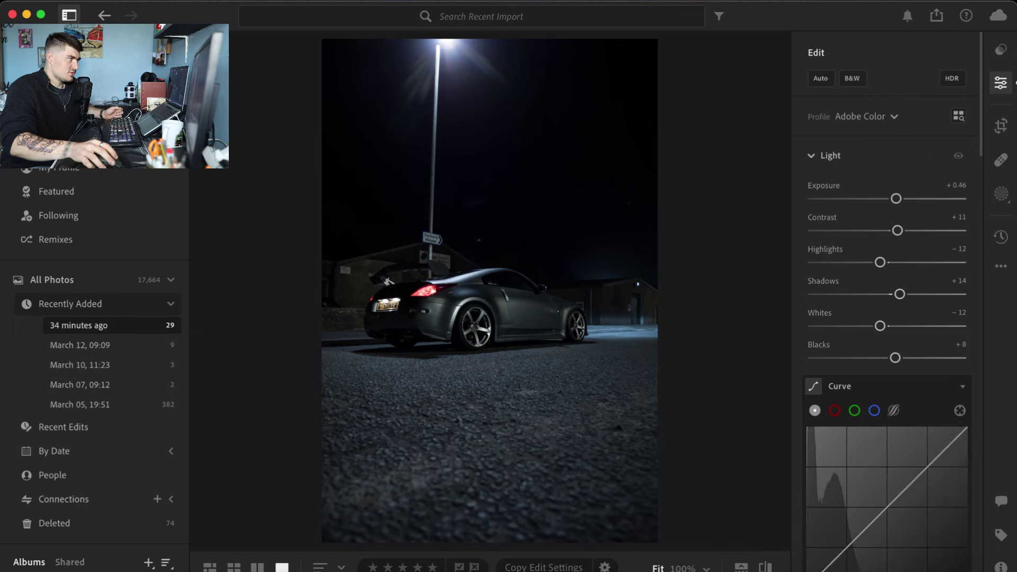
left_click(1002, 196)
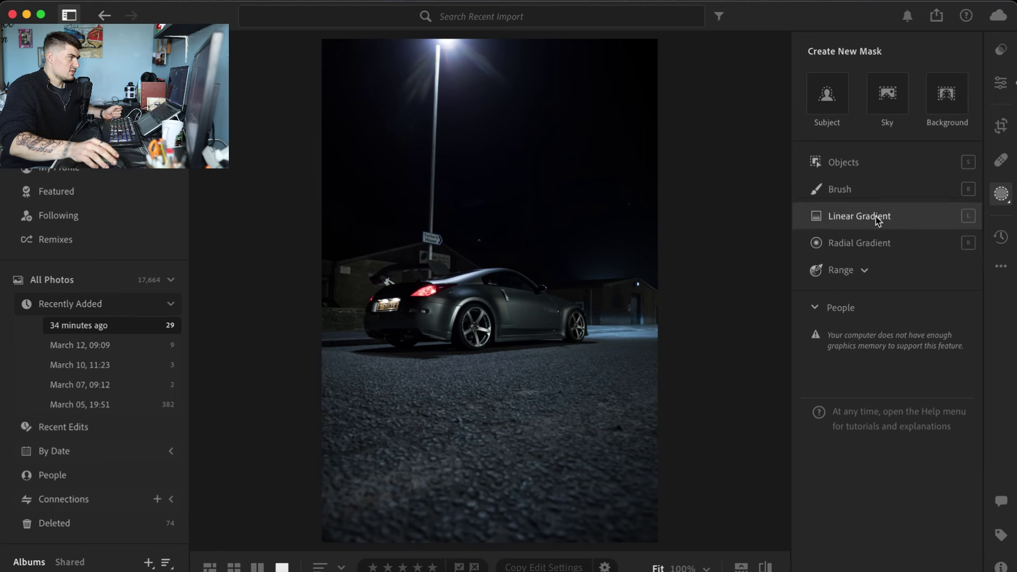
left_click(828, 96)
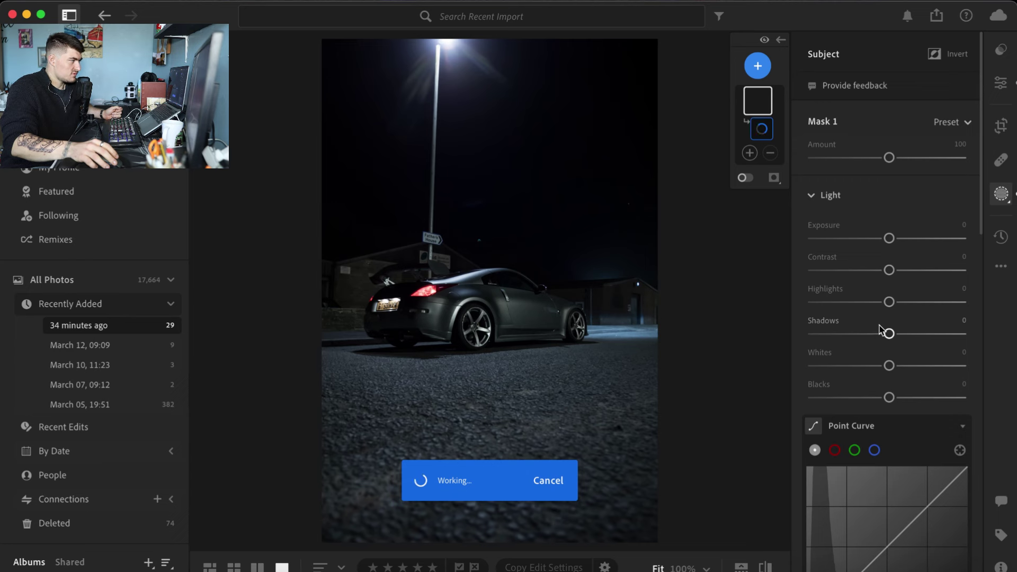
key("o")
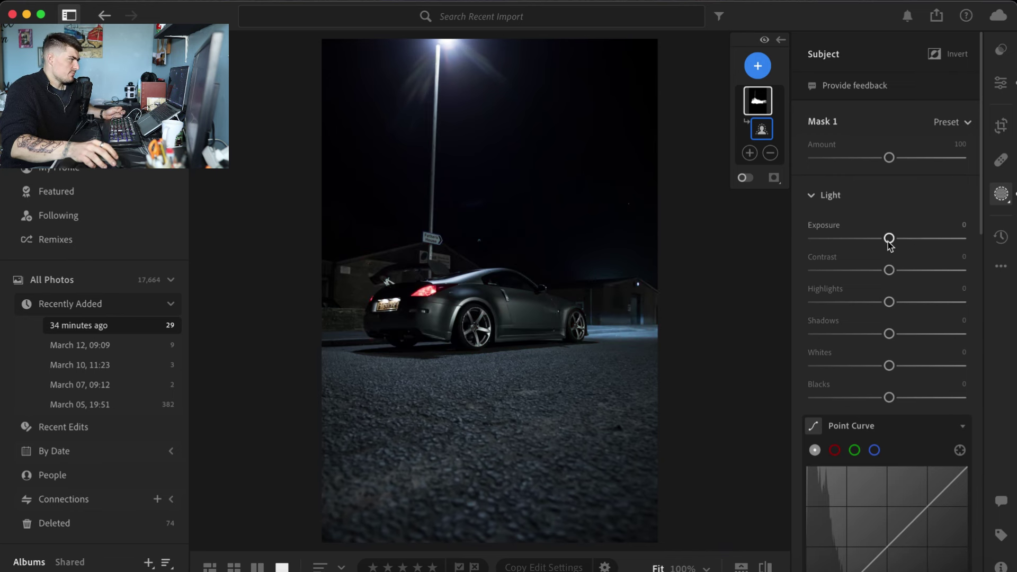
Set the car mask's light values to Exposure +0.52, Contrast -18 and Highlights -46.
left_click_drag(889, 245, 894, 247)
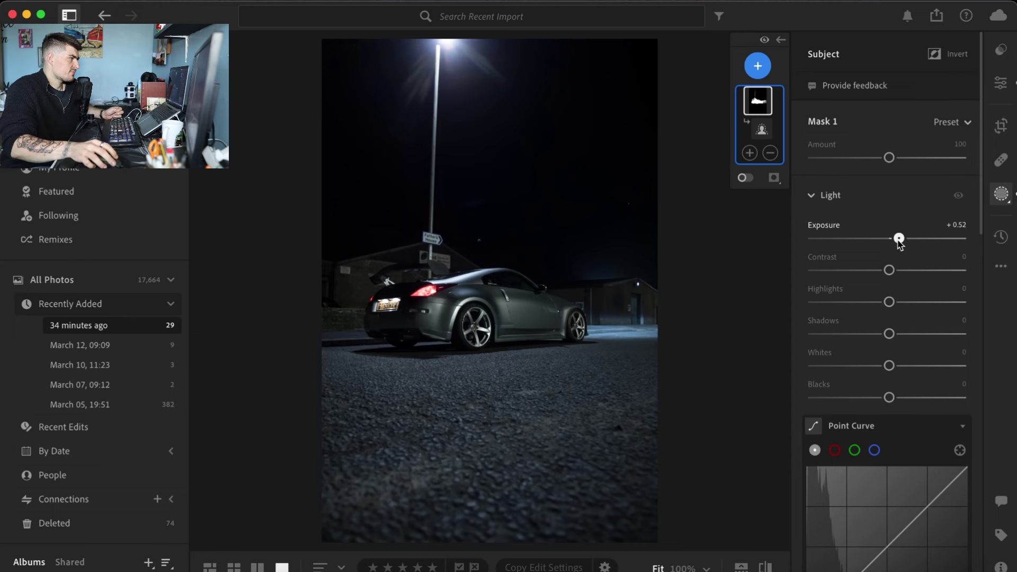
left_click(890, 270)
left_click_drag(897, 271, 871, 273)
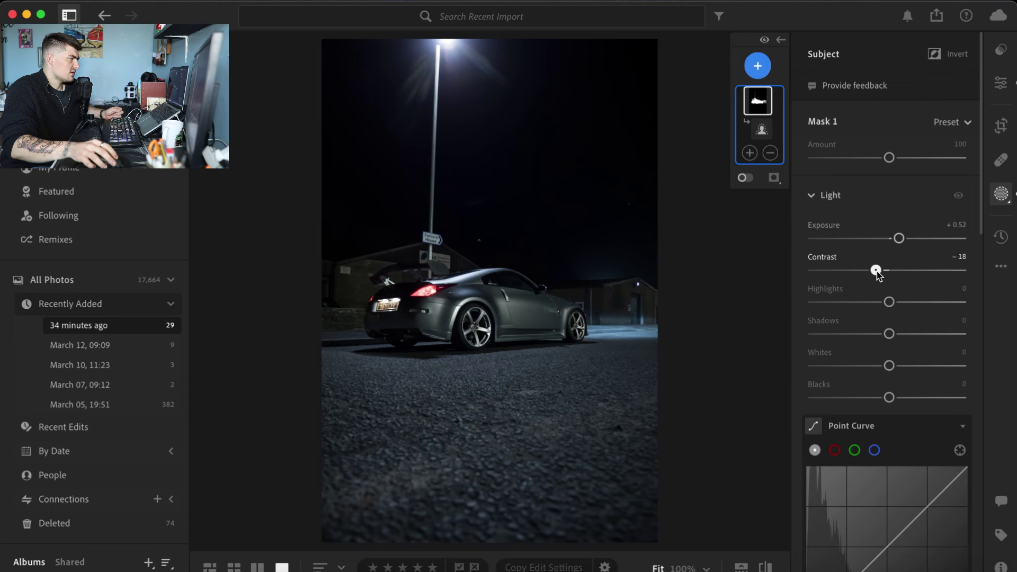
left_click_drag(889, 302, 854, 302)
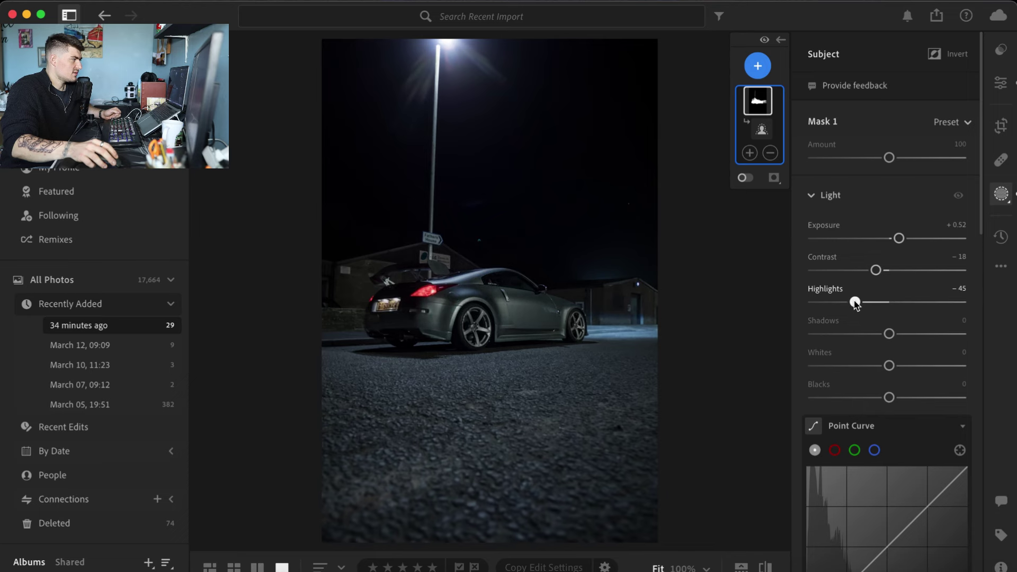
left_click(429, 294)
left_click(478, 277)
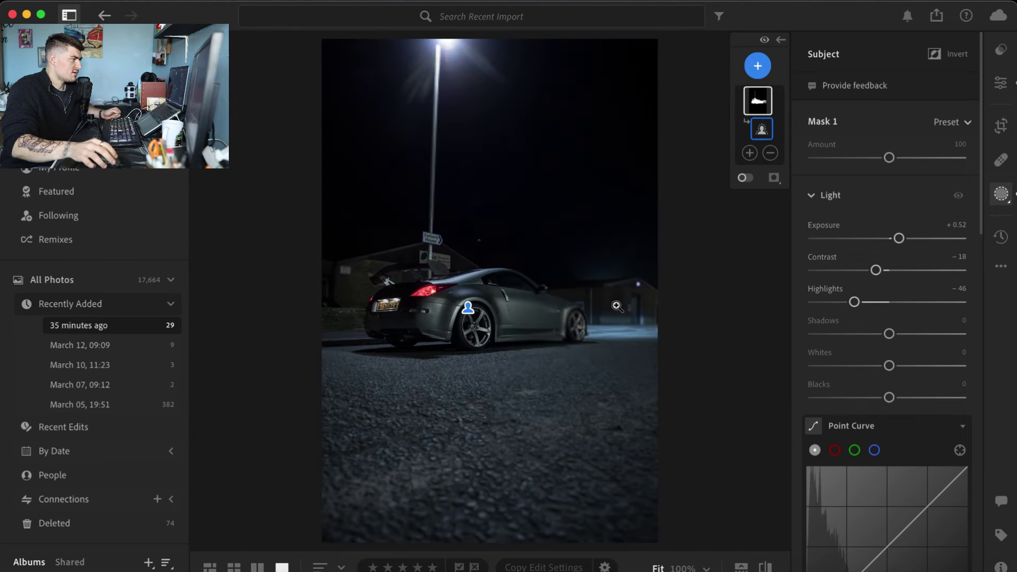
Set the car mask's Shadows to +30, Whites to +41 and Blacks to +3, checking the car's rear and side up close.
left_click_drag(890, 335, 899, 338)
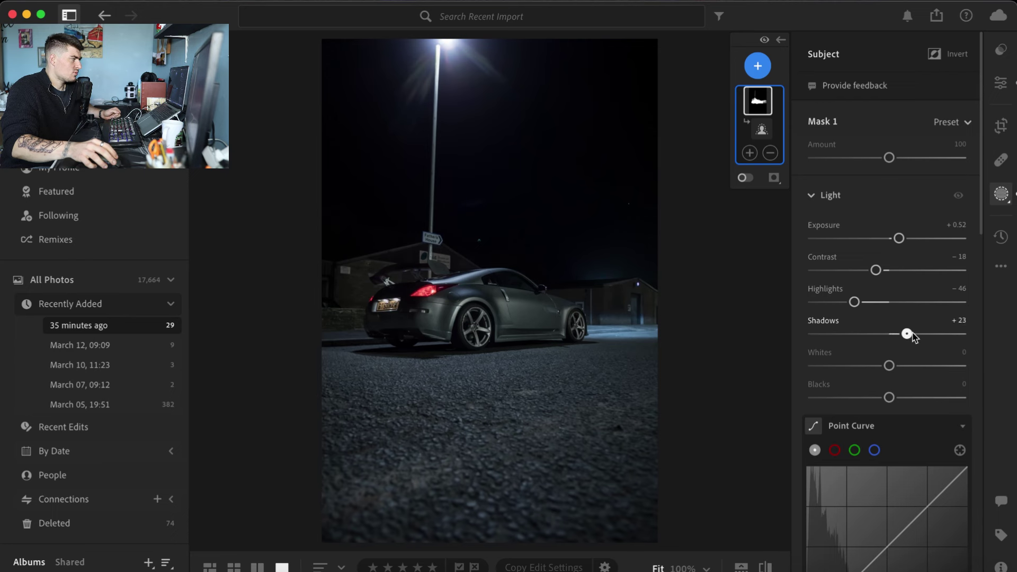
left_click_drag(913, 336, 891, 404)
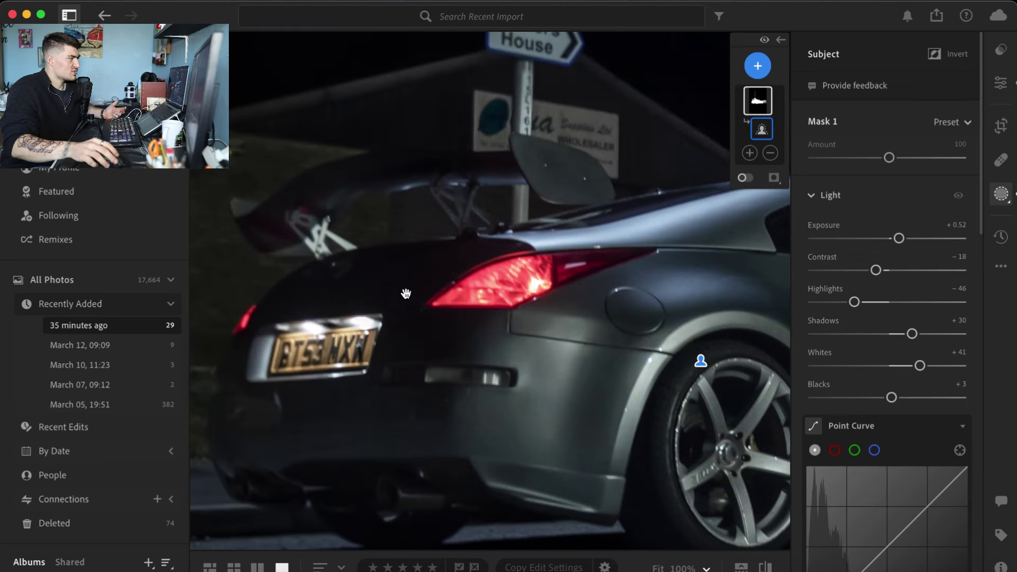
left_click(430, 273)
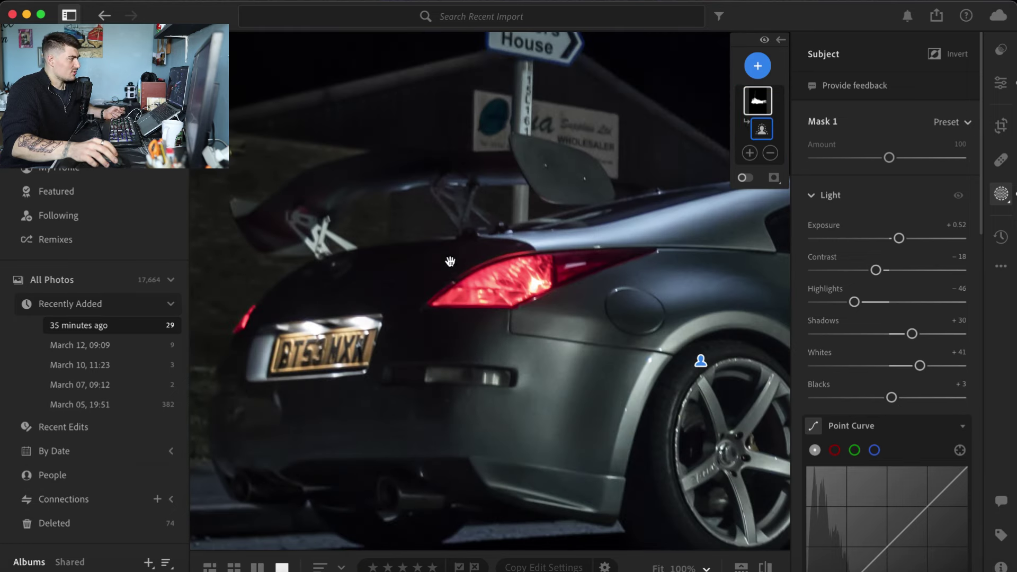
left_click(479, 279)
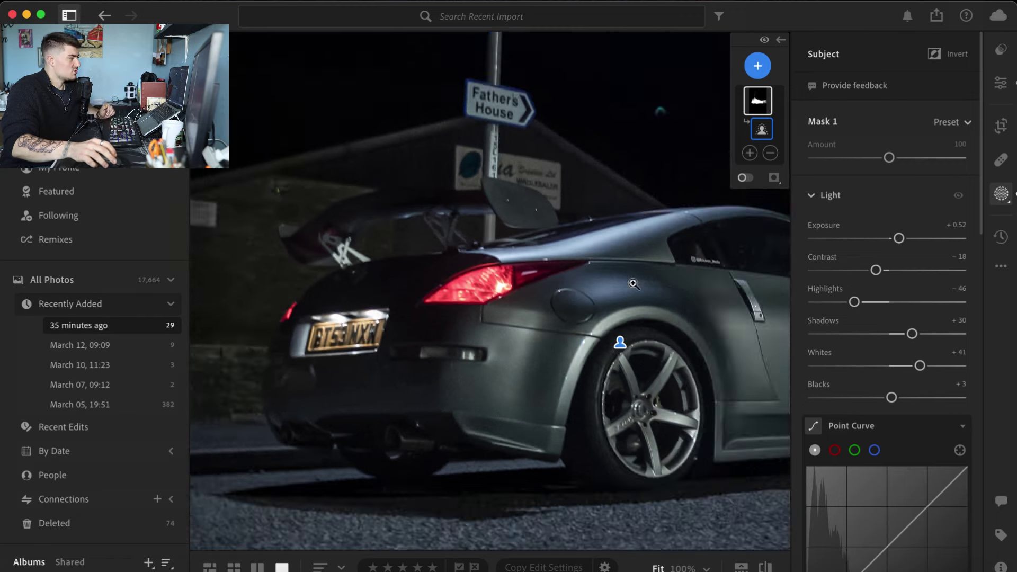
left_click(526, 326)
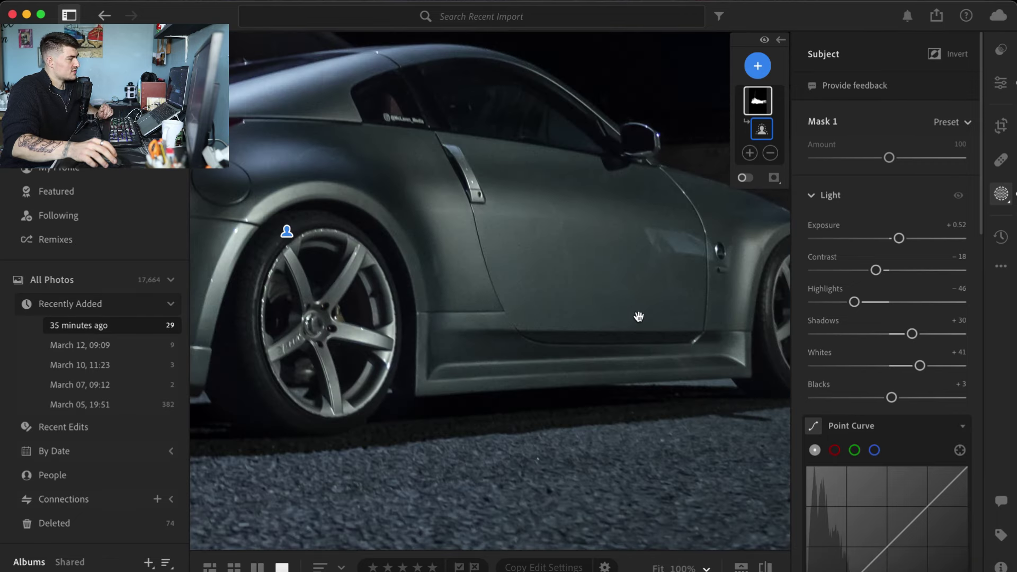
scroll(333, 314, "down", 5)
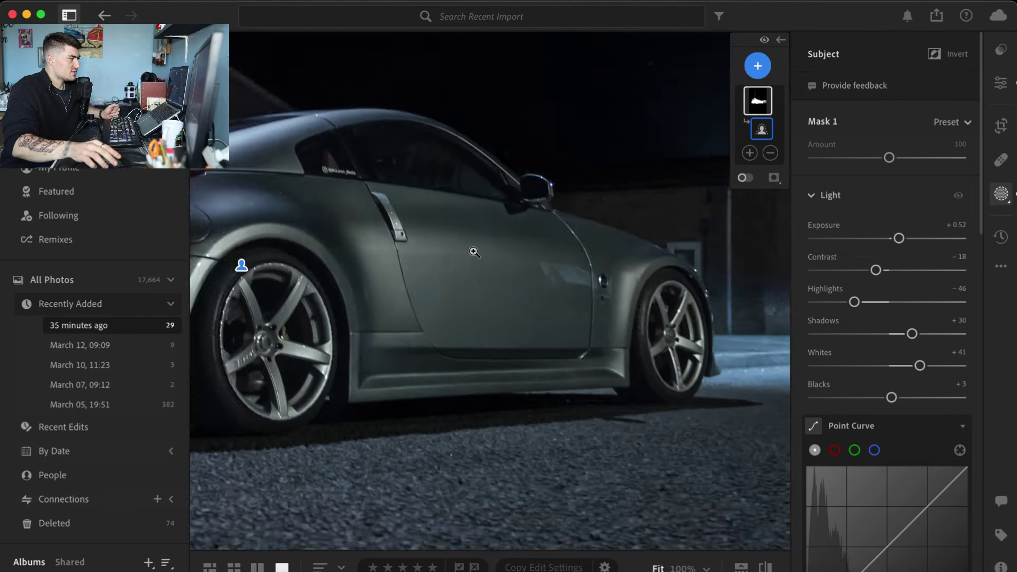
Cool the car mask's colour to Temp -5 and reduce its Saturation to -14.
scroll(894, 301, "down", 3)
scroll(894, 300, "down", 6)
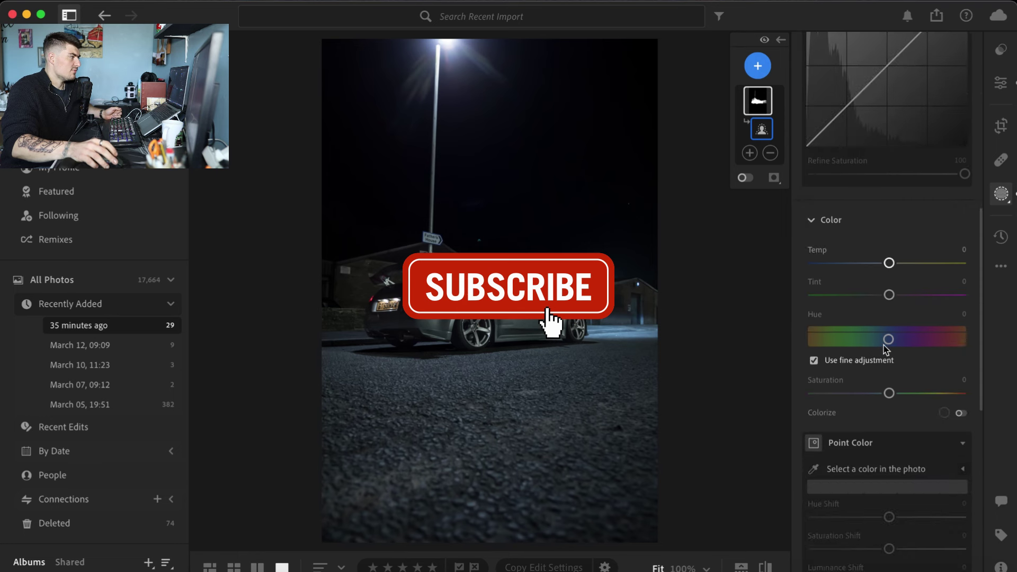
left_click_drag(892, 265, 890, 267)
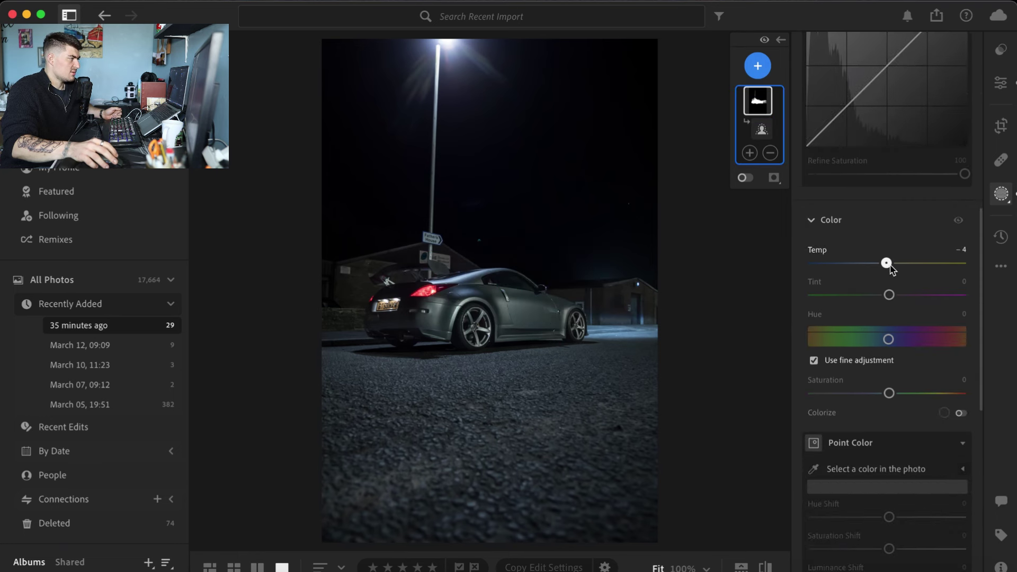
left_click_drag(892, 269, 891, 269)
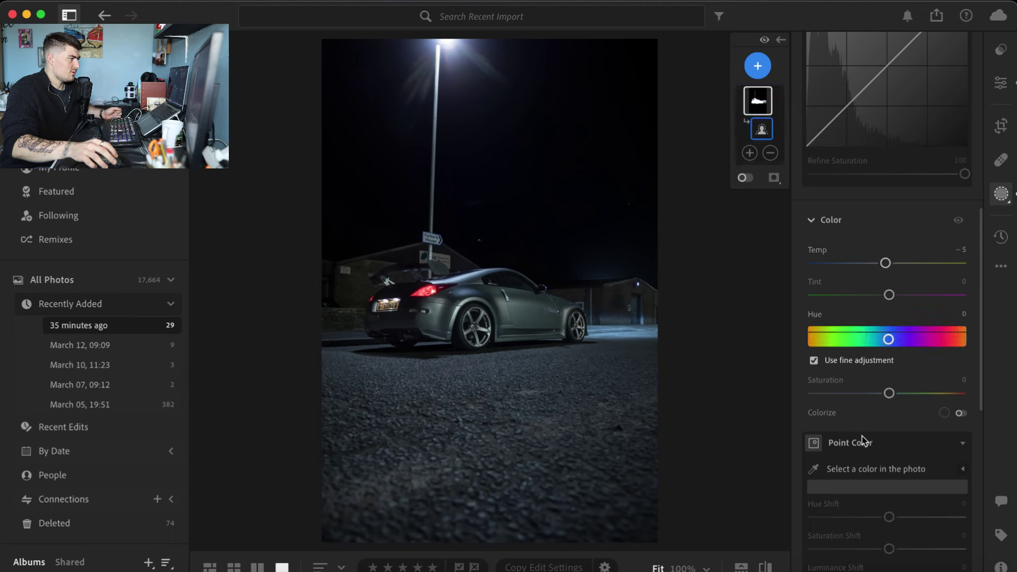
left_click_drag(894, 396, 881, 398)
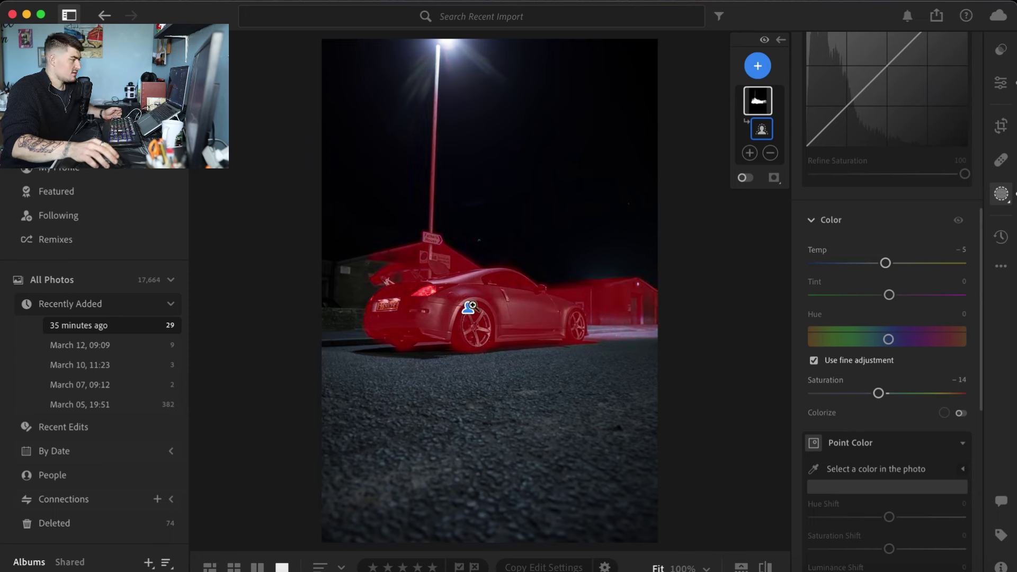
Set the car mask's Texture to +19 and Clarity to +54, and raise its Noise Reduction to +70.
scroll(874, 371, "down", 6)
scroll(868, 402, "down", 4)
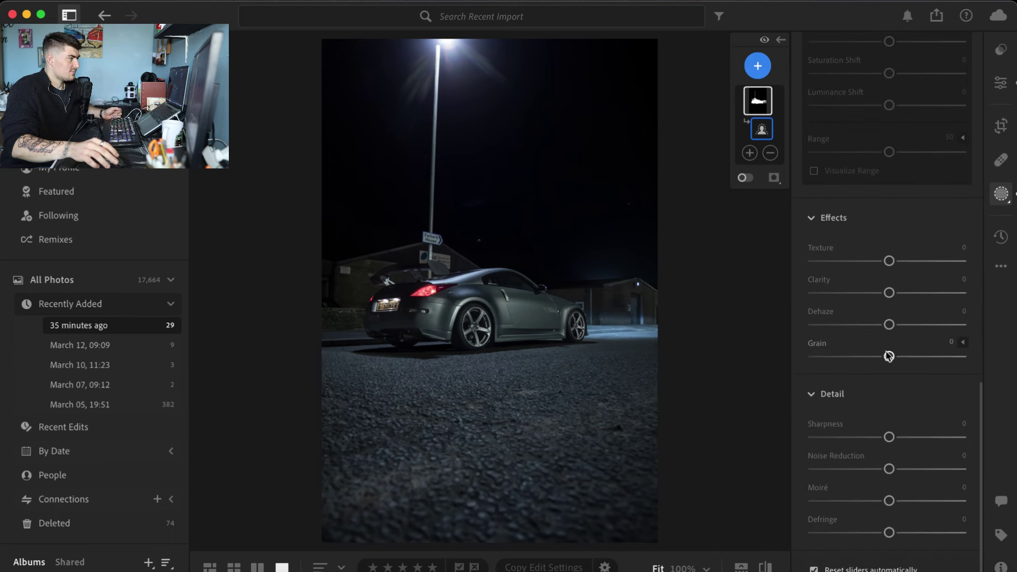
left_click_drag(890, 263, 923, 293)
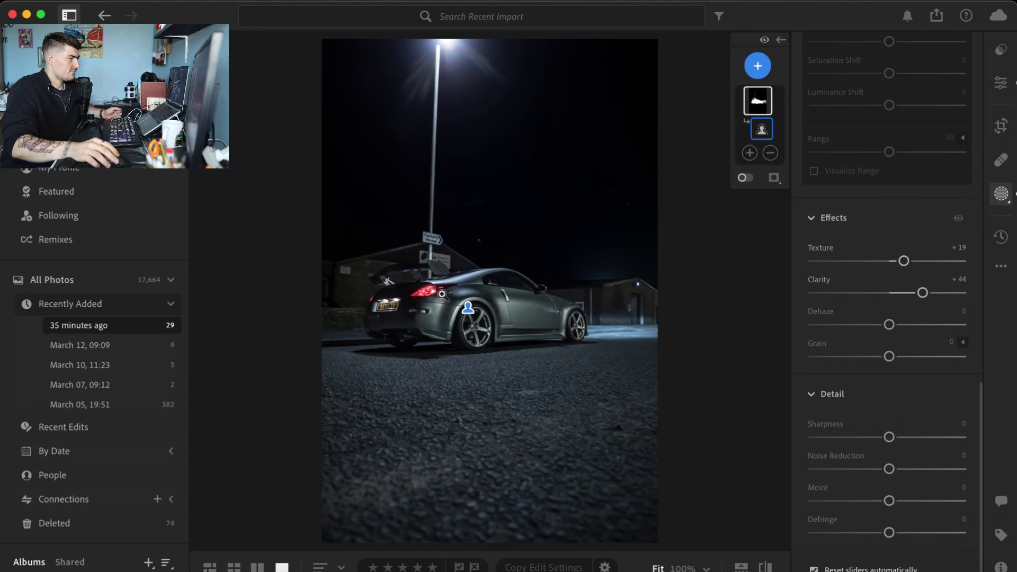
left_click(460, 299)
left_click(516, 322)
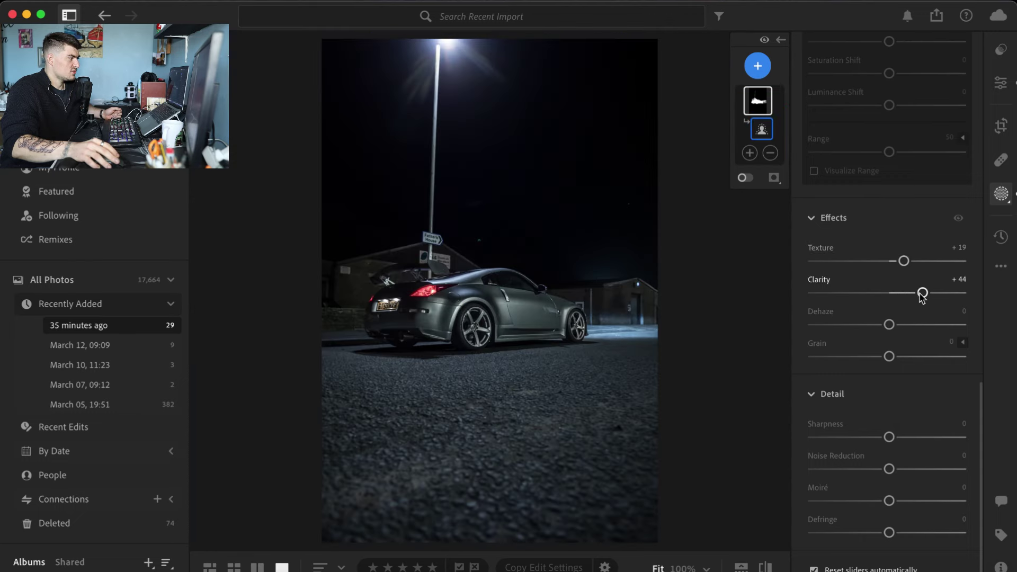
left_click_drag(922, 293, 931, 294)
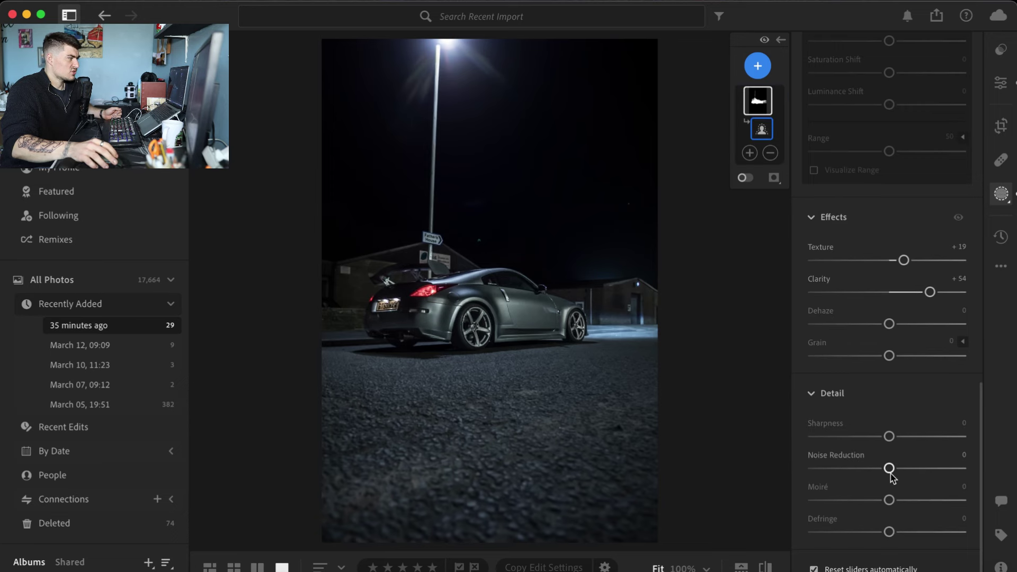
left_click_drag(890, 470, 942, 468)
Examine the masked car up close for noise and detail across its rear, wheels, door and front wing.
left_click(480, 305)
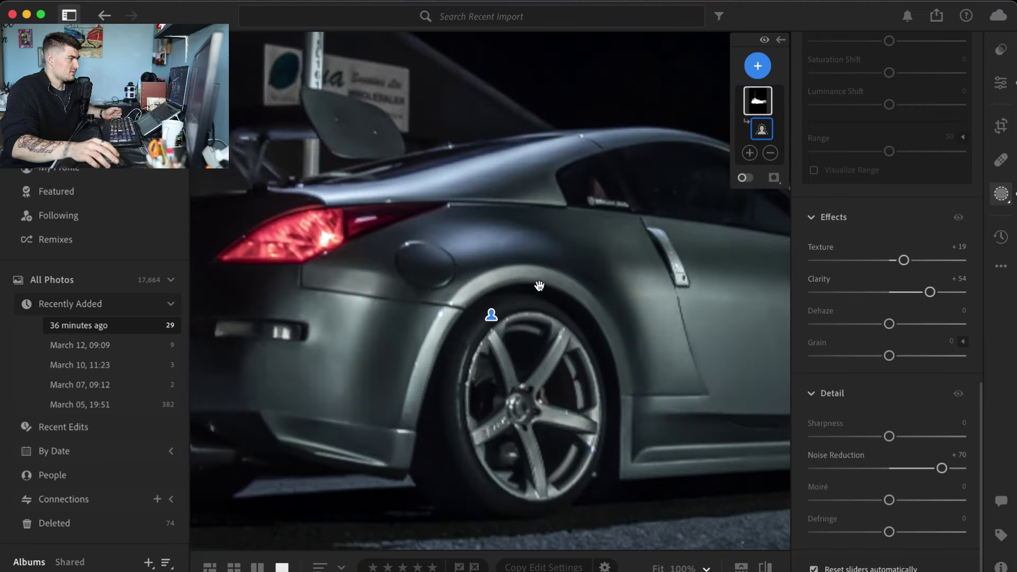
left_click_drag(613, 294, 421, 312)
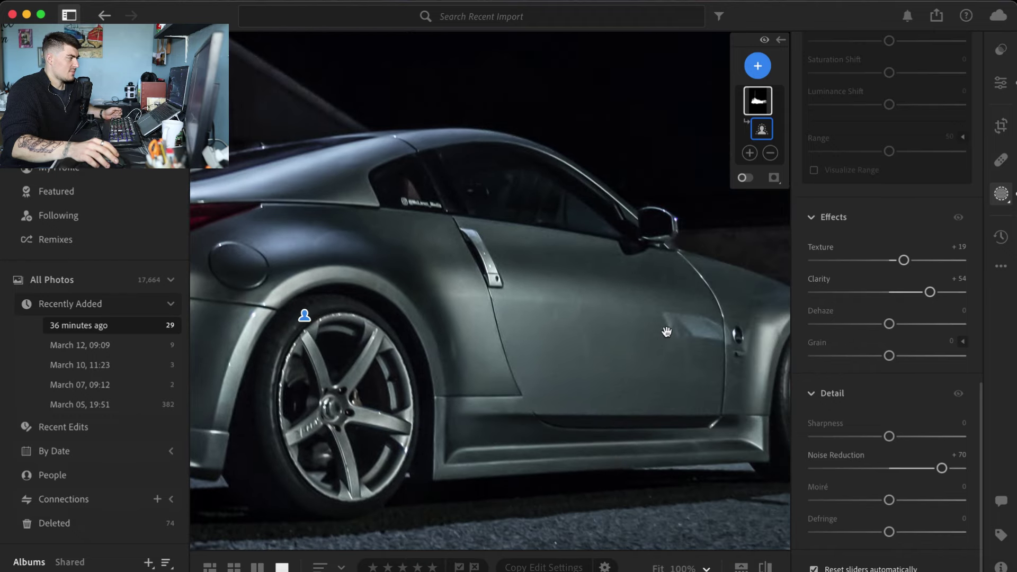
left_click_drag(667, 332, 543, 330)
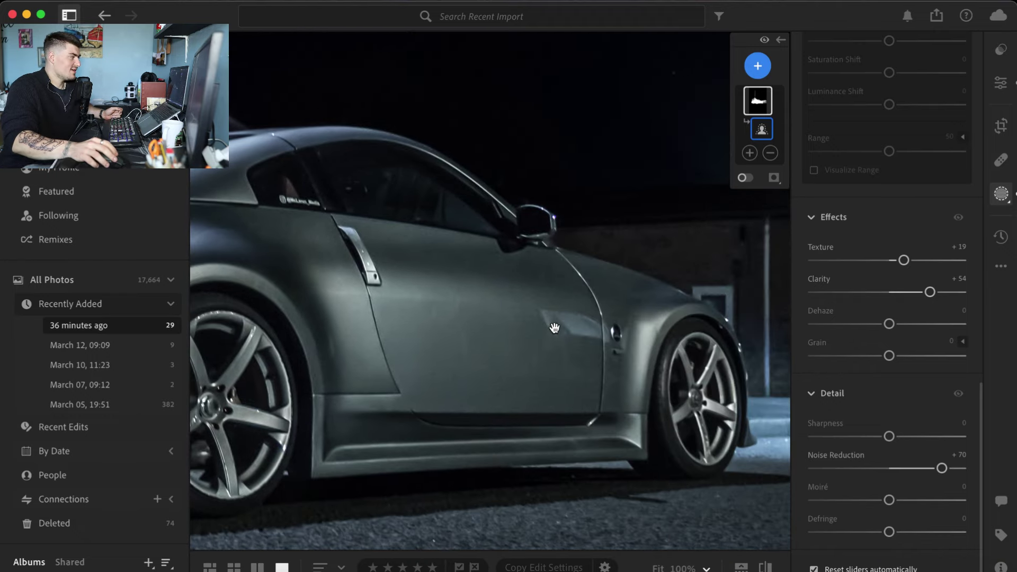
left_click(554, 328)
left_click(511, 318)
left_click_drag(440, 376, 716, 349)
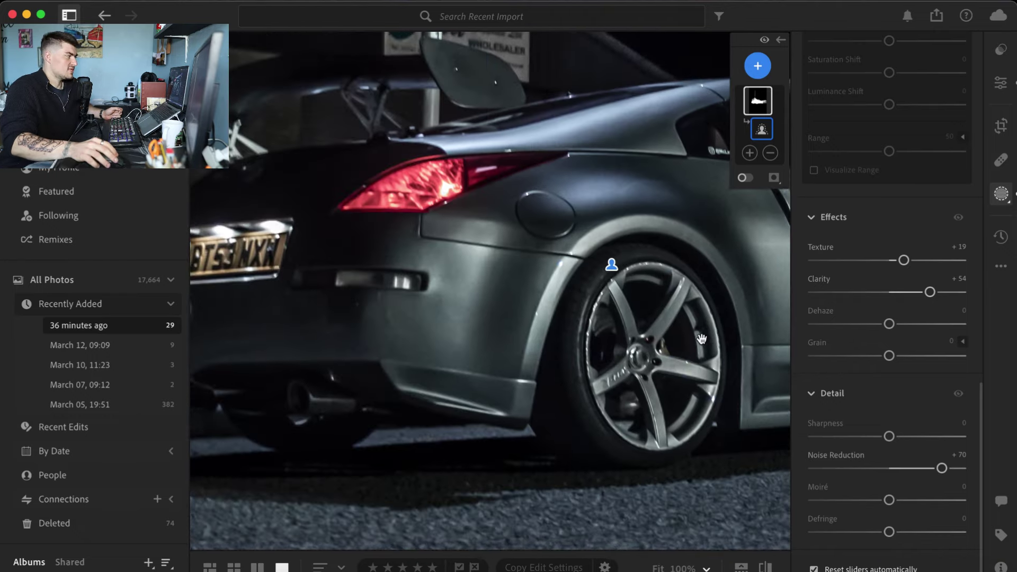
left_click_drag(570, 339, 393, 318)
left_click_drag(491, 318, 271, 321)
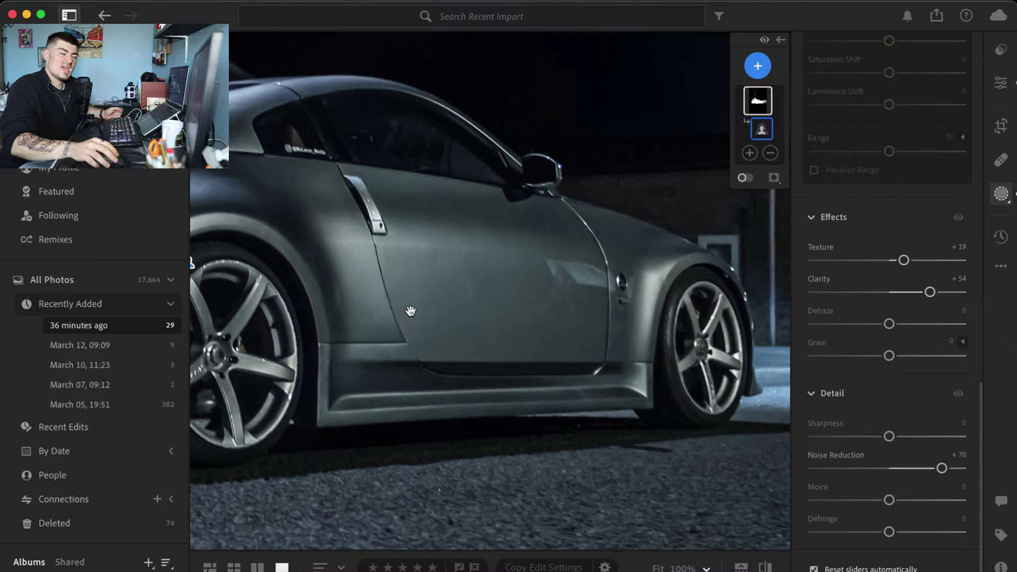
Return to the whole photo and set the car mask's Dehaze to +2.
left_click(412, 311)
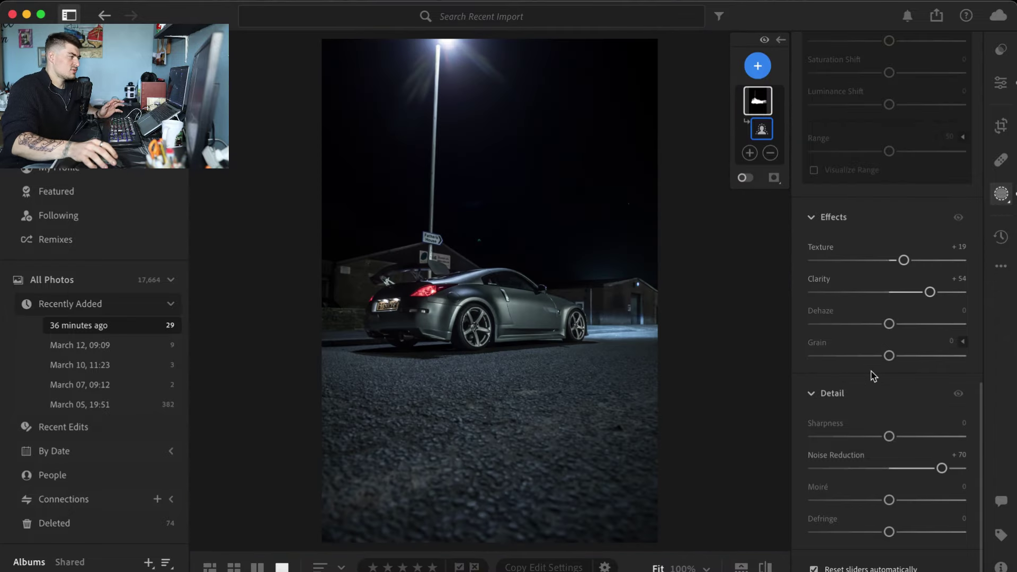
mouse_move(888, 325)
left_mouse_down()
mouse_move(879, 325)
mouse_move(919, 329)
mouse_move(890, 326)
left_mouse_up()
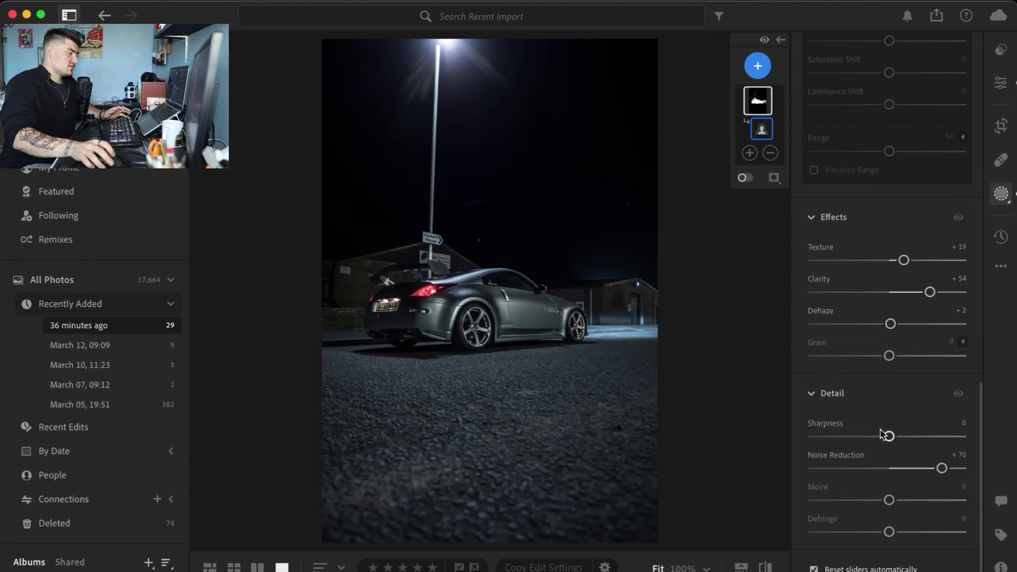
Add a Background mask around the car and lower its Exposure to -0.56.
scroll(868, 434, "up", 5)
scroll(863, 431, "up", 15)
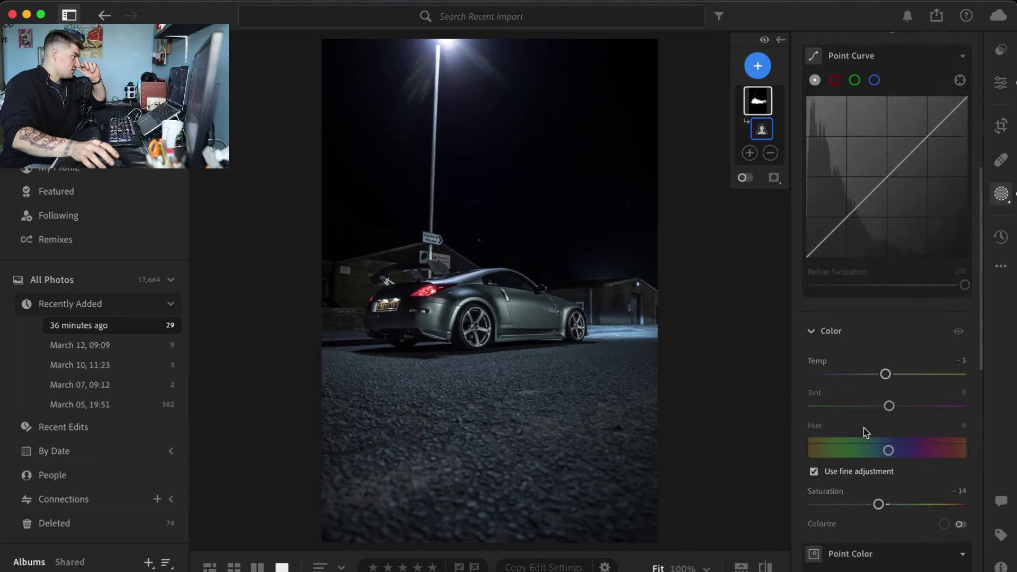
scroll(864, 429, "up", 6)
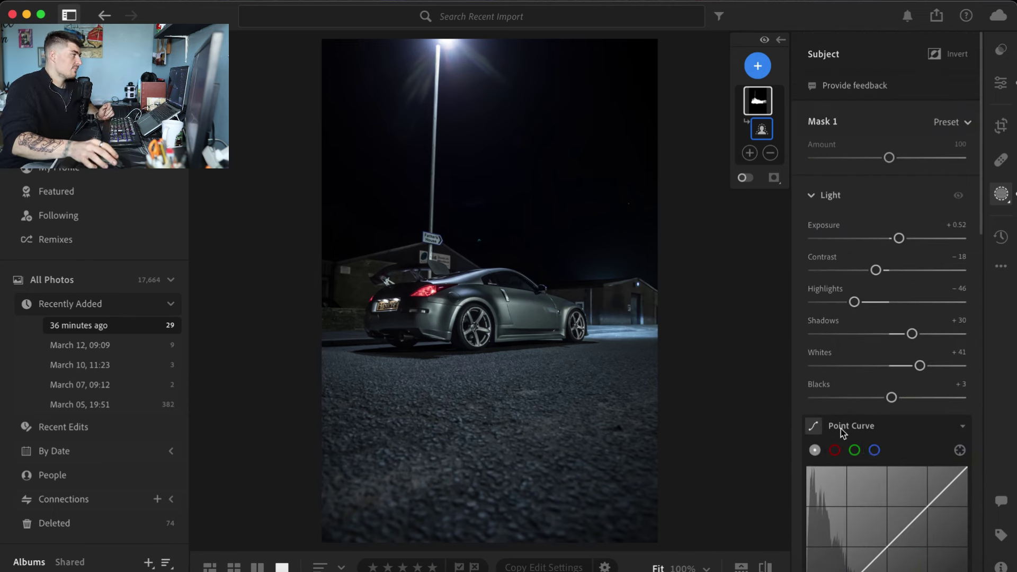
left_click(758, 67)
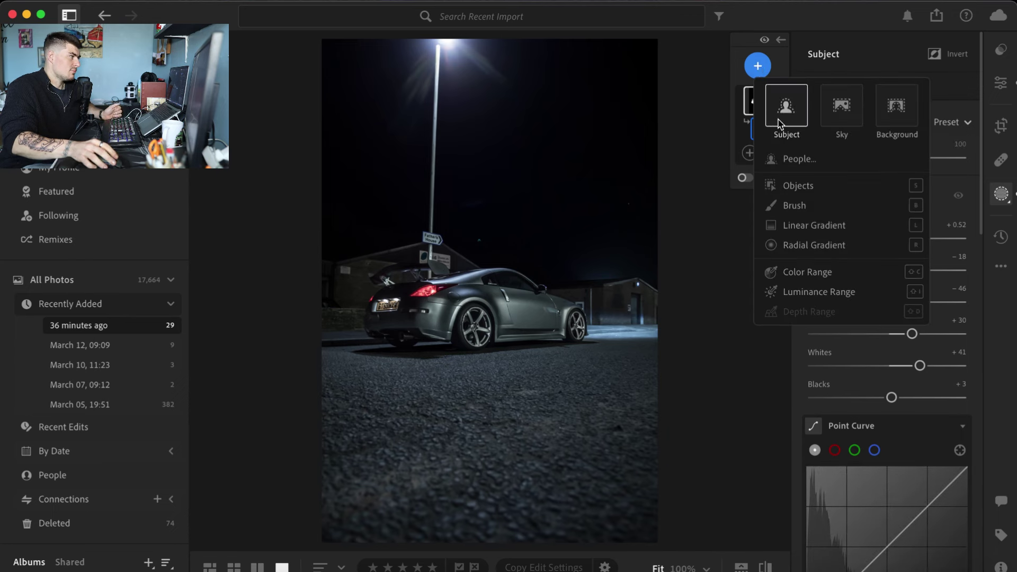
left_click(895, 109)
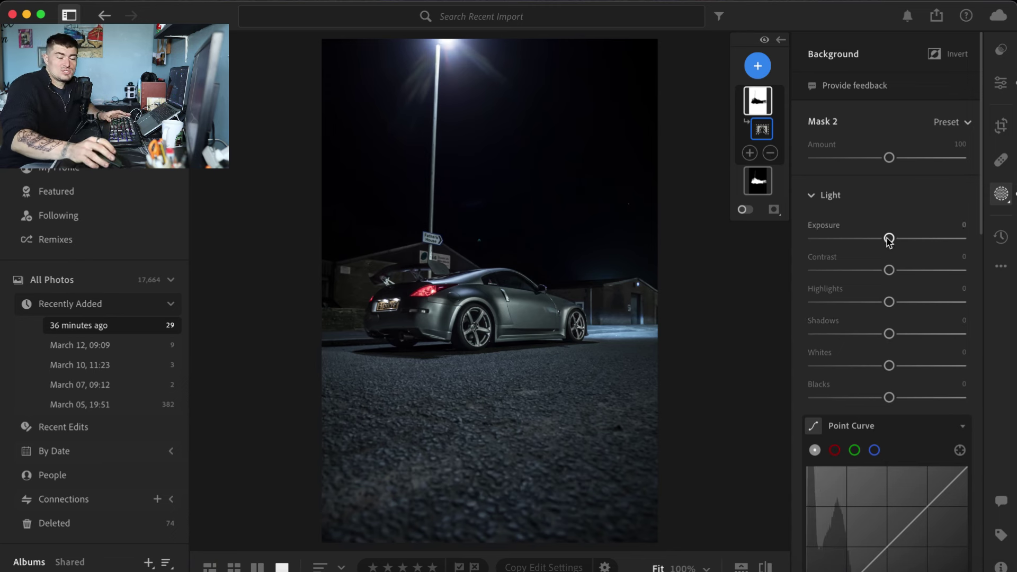
left_click_drag(889, 239, 888, 241)
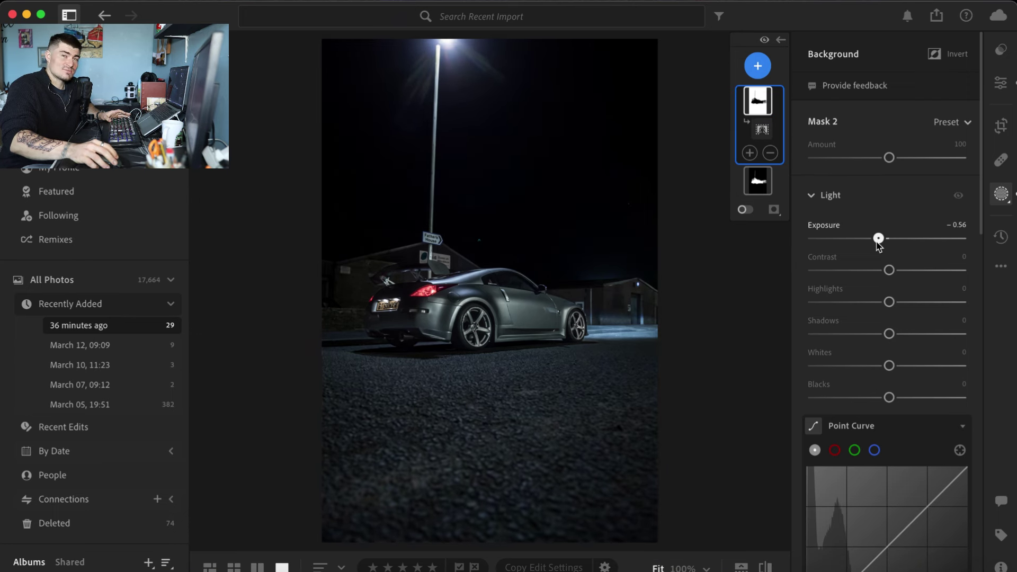
Set the background mask's Contrast +18, Highlights -13, Shadows +6, Whites -9 and Blacks -1, then compare the edit with the original photo.
left_click_drag(889, 271, 895, 336)
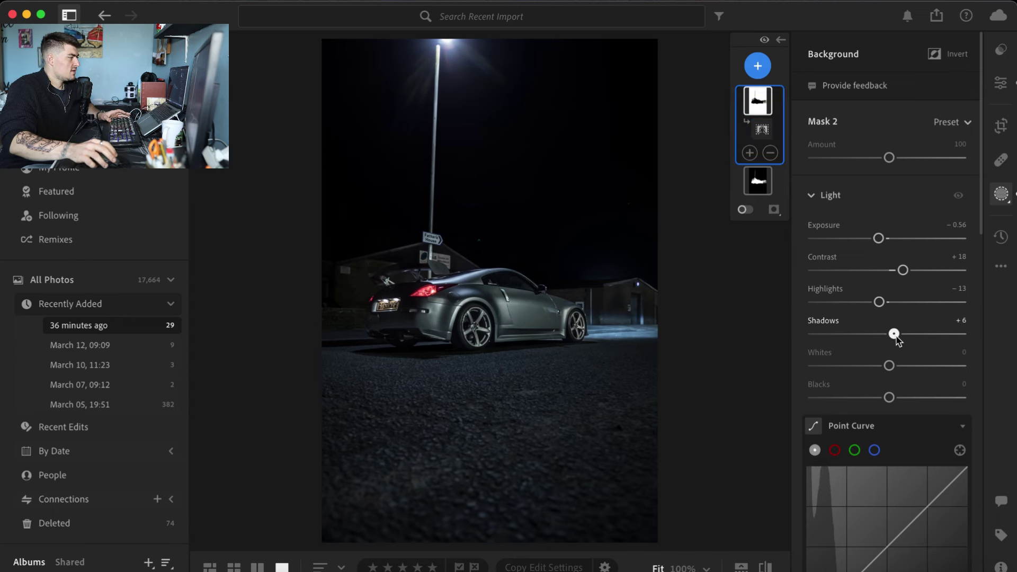
left_click_drag(890, 370, 891, 403)
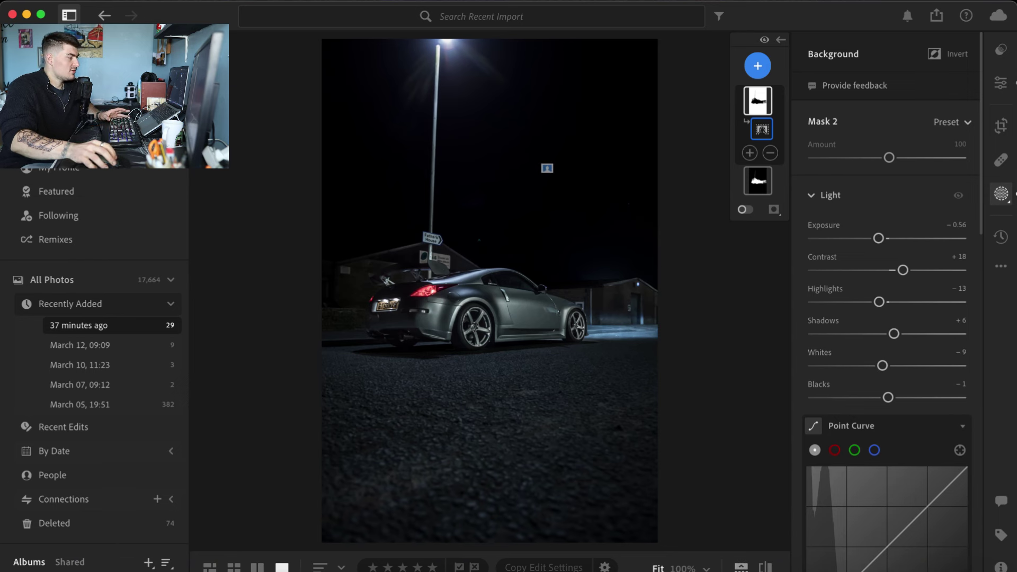
left_click(765, 567)
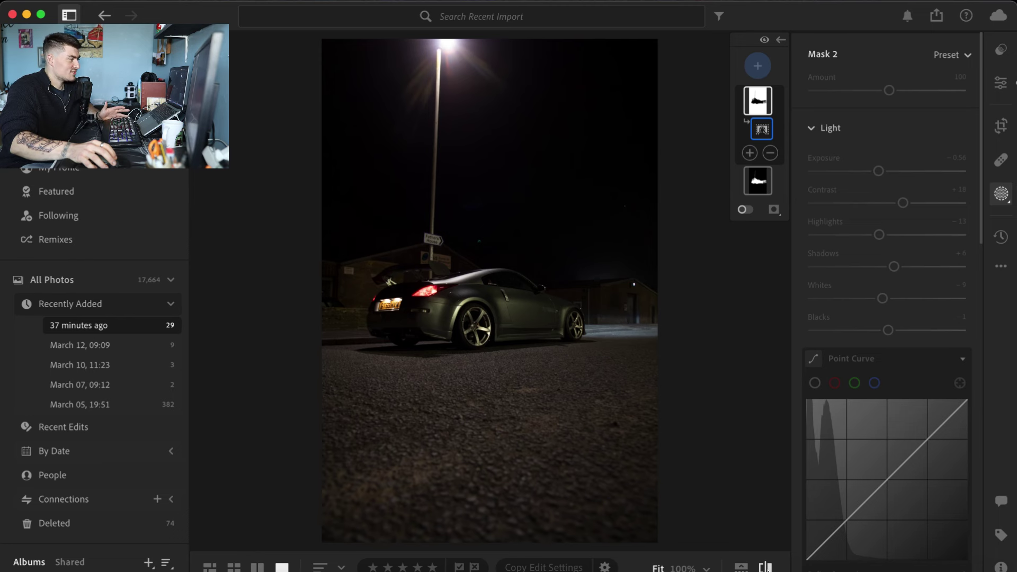
left_click(765, 566)
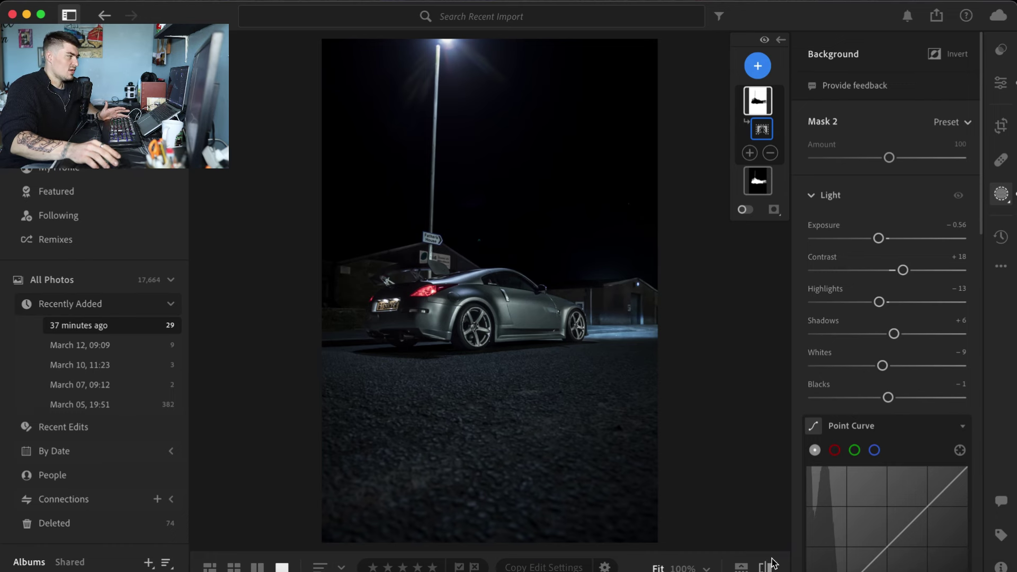
Cool the background mask's colour to Temp -7.
scroll(890, 329, "down", 8)
scroll(901, 292, "down", 3)
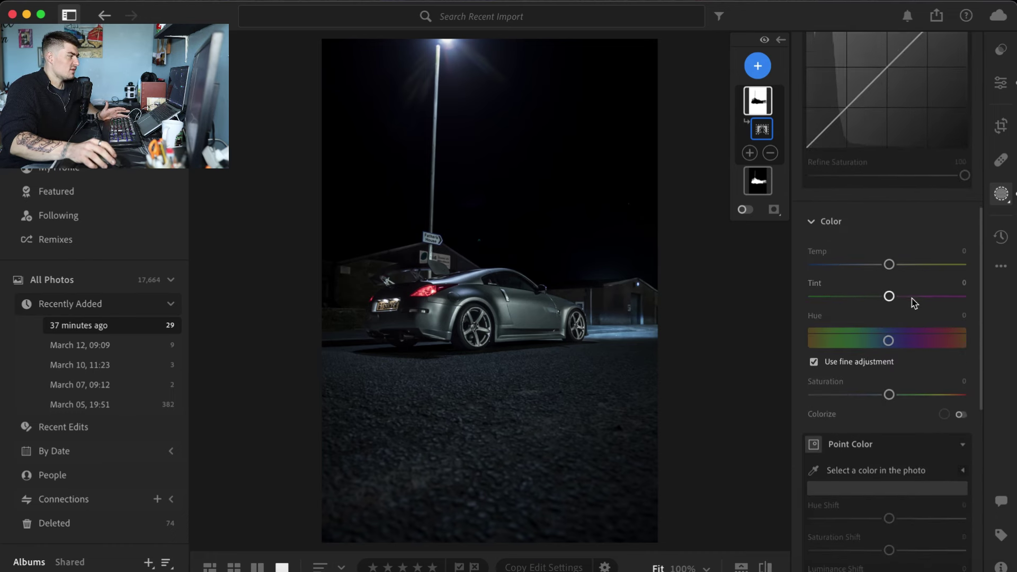
left_click_drag(891, 214, 887, 215)
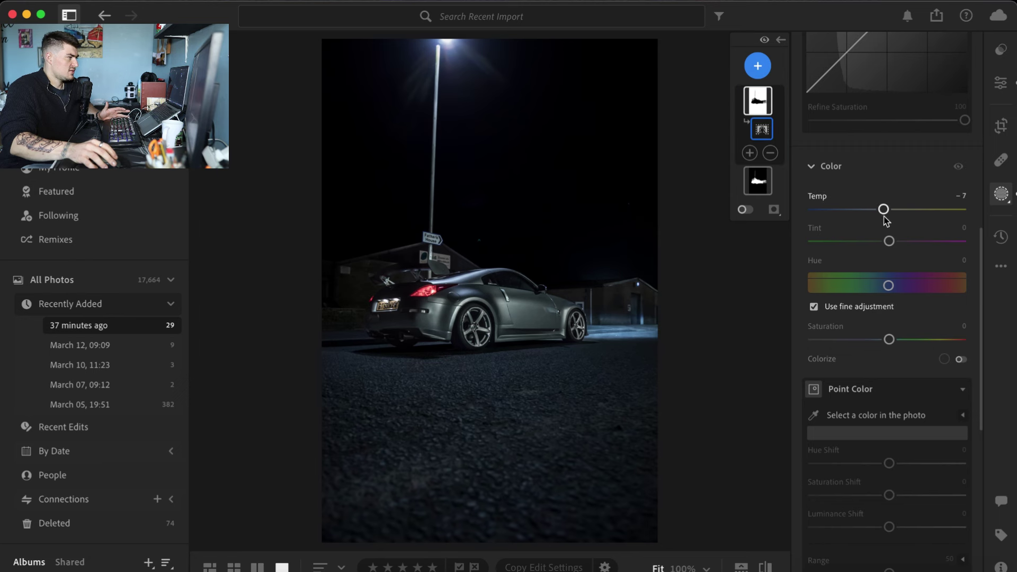
Set the background mask's Clarity to +10, Texture to -44 and Noise Reduction to +21.
mouse_move(889, 340)
left_mouse_down()
mouse_move(865, 341)
mouse_move(865, 329)
mouse_move(903, 329)
left_mouse_up()
scroll(879, 350, "down", 10)
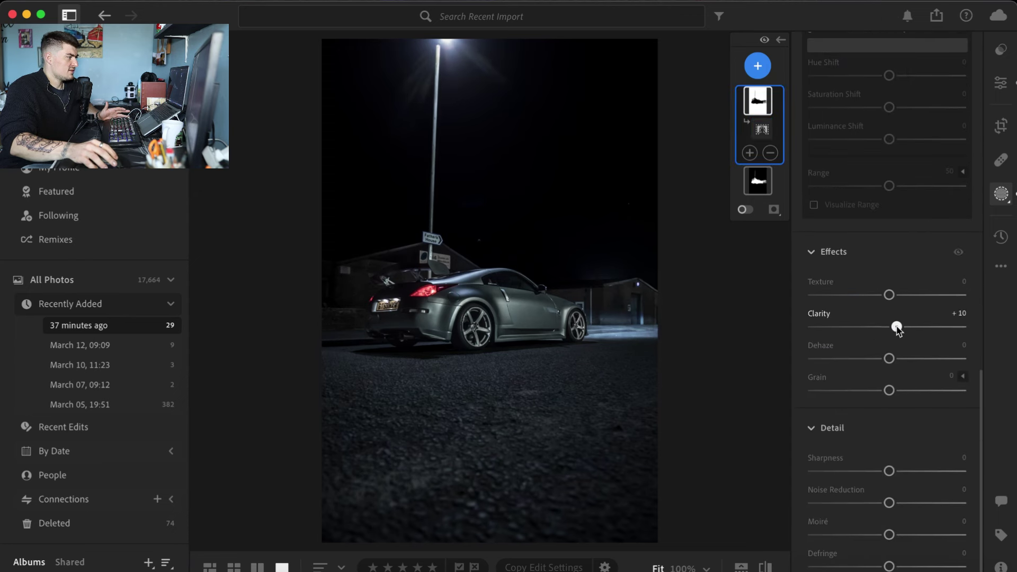
left_click_drag(889, 295, 856, 294)
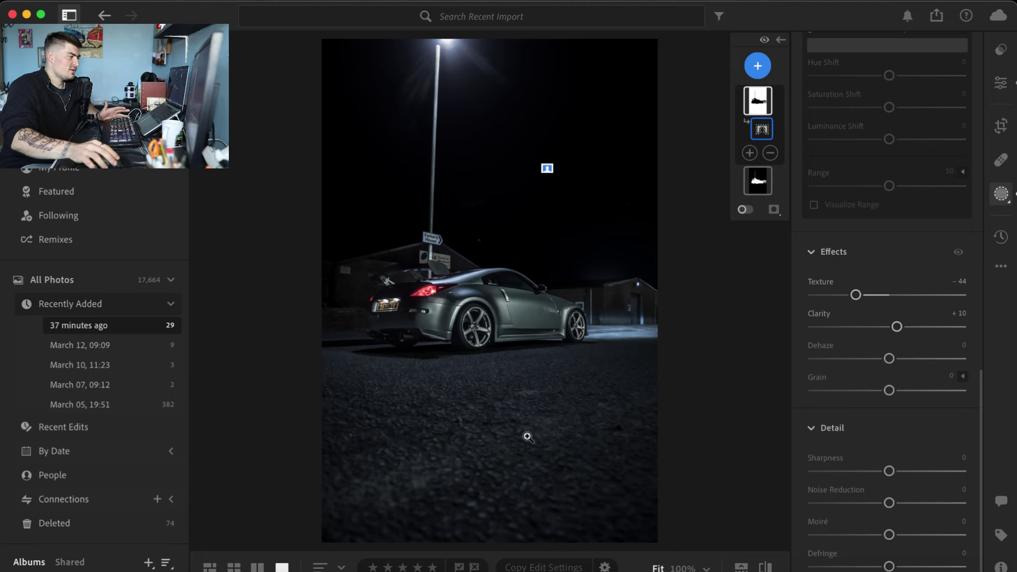
scroll(837, 422, "down", 2)
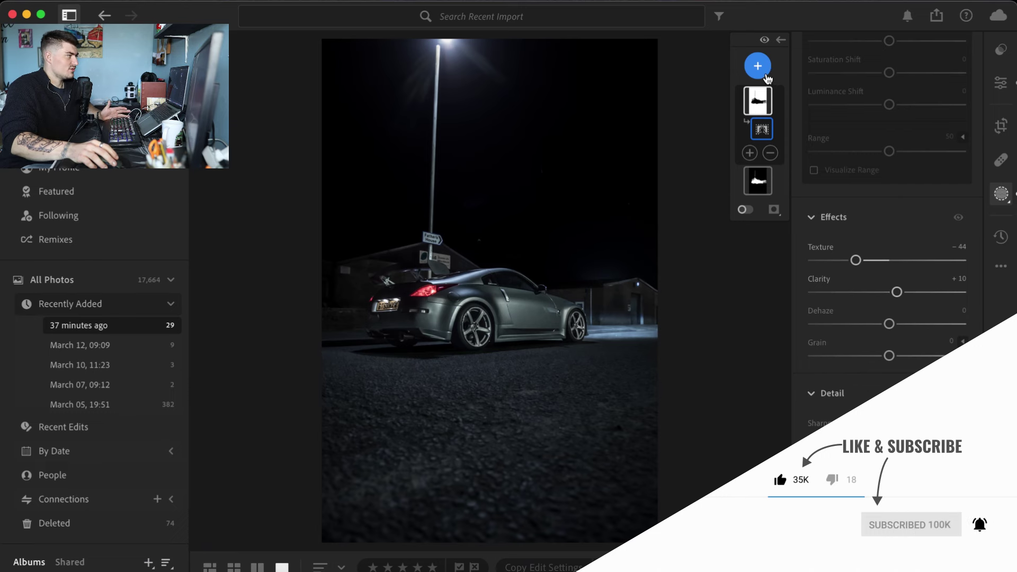
Add a linear gradient mask fading from the photo's bottom edge up to the car and darken its Exposure to -1.56.
left_click(758, 66)
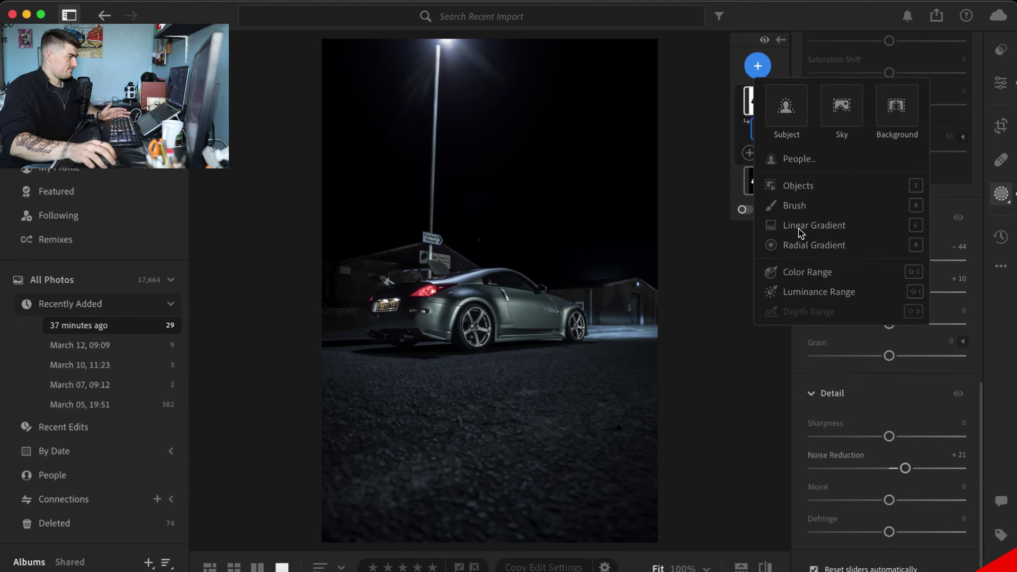
left_click(801, 226)
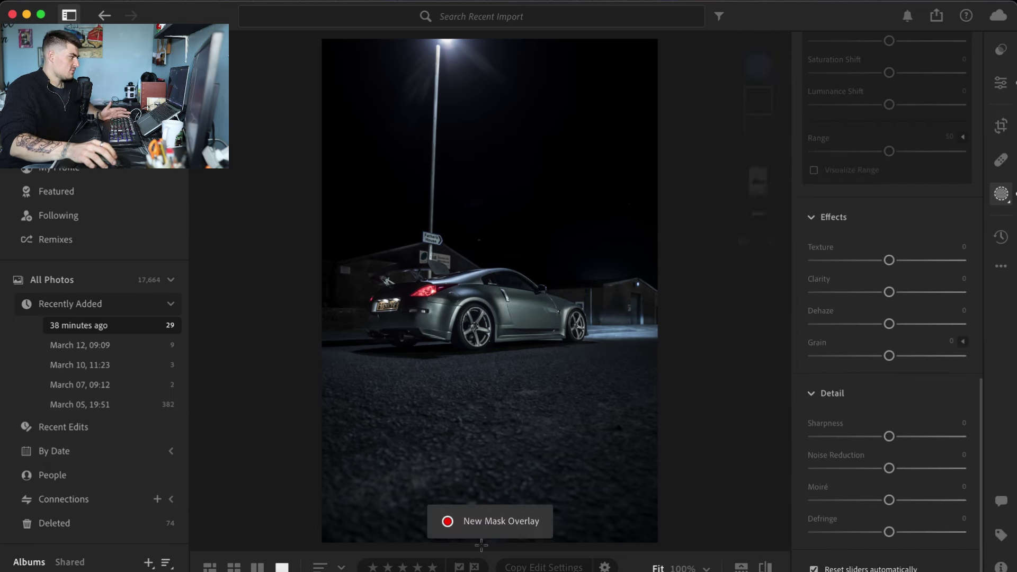
left_click_drag(480, 542, 484, 305)
scroll(890, 266, "up", 12)
scroll(890, 267, "up", 7)
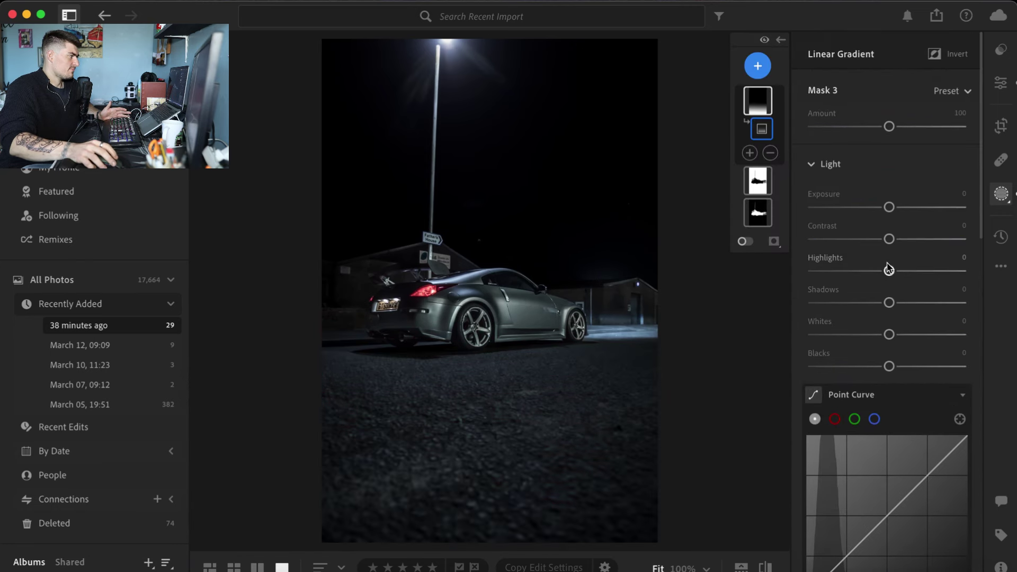
left_click_drag(889, 207, 885, 208)
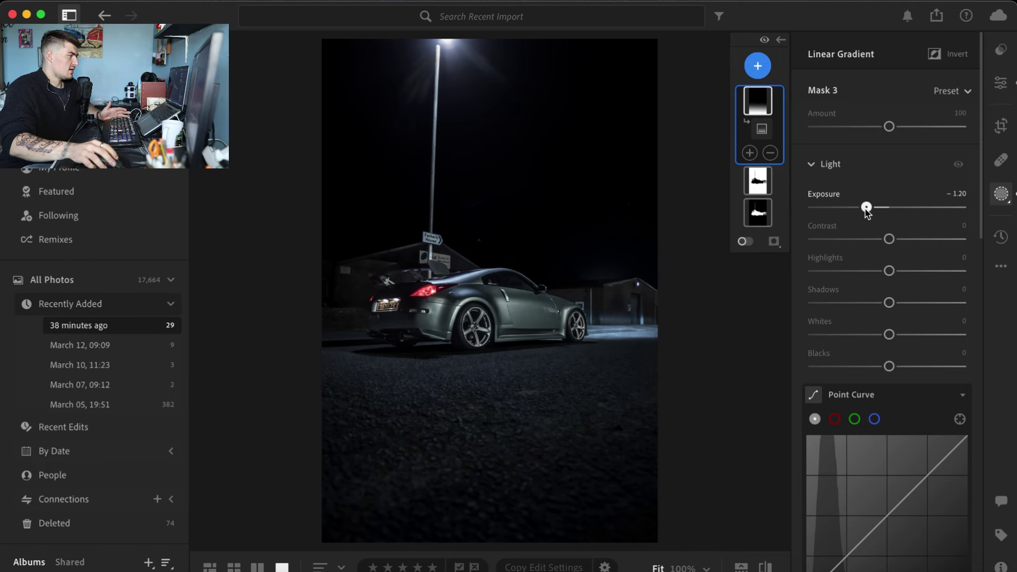
left_click_drag(860, 210, 858, 208)
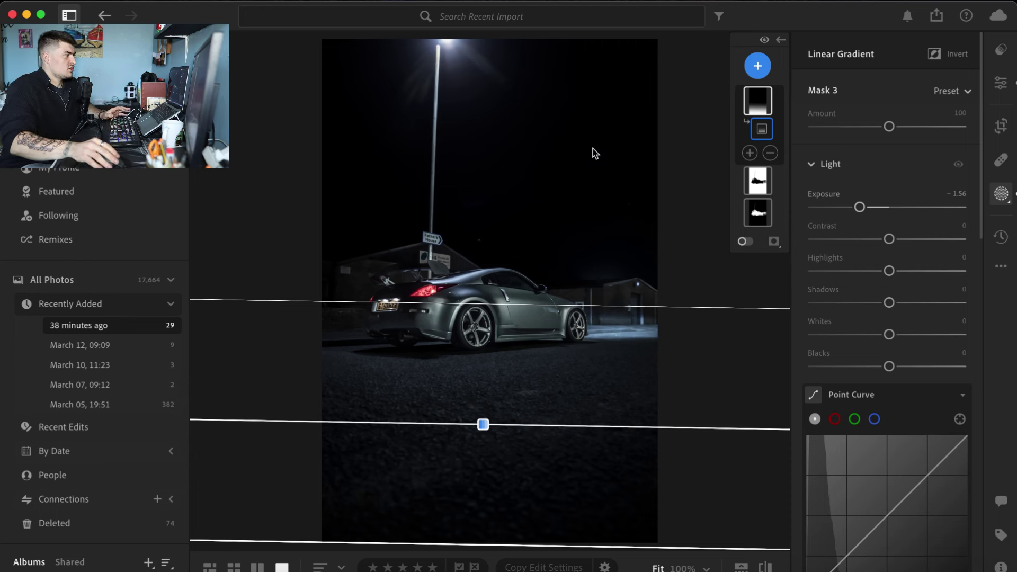
Add a linear gradient mask fading down from the sky, with Exposure +0.84, Contrast -41 and Highlights +59.
left_click(754, 70)
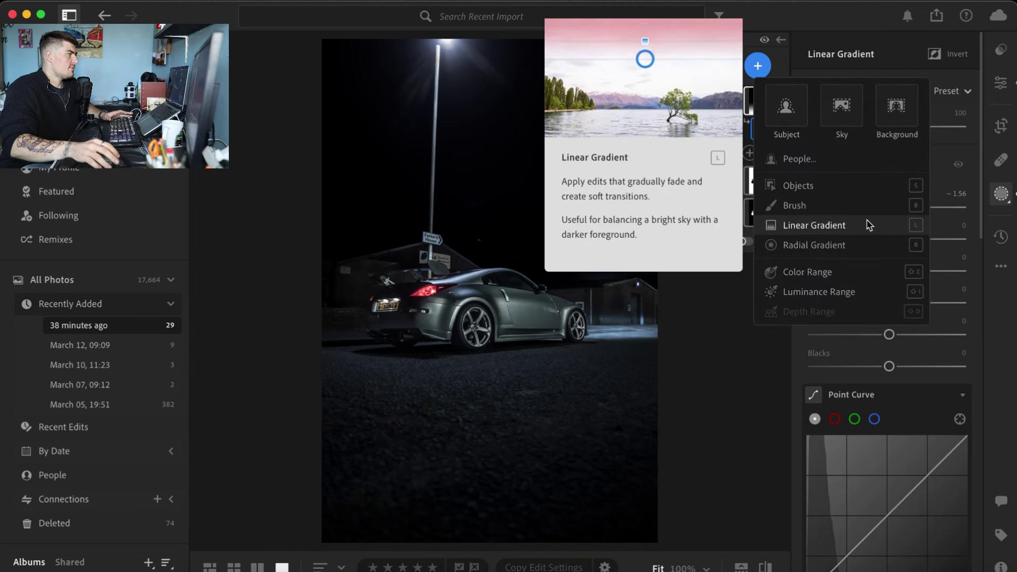
left_click(869, 226)
left_click_drag(498, 70, 529, 403)
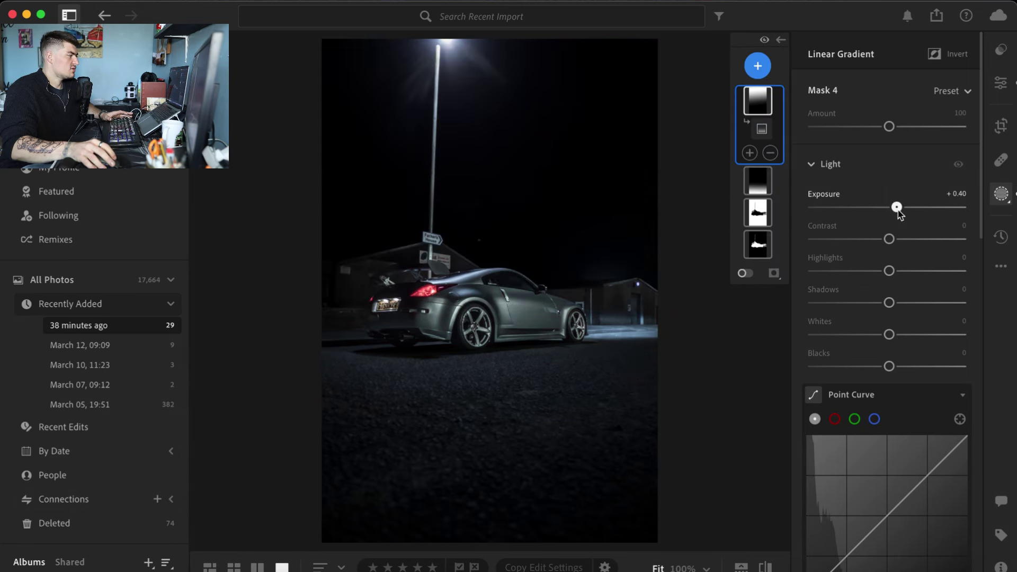
left_click_drag(899, 211, 902, 212)
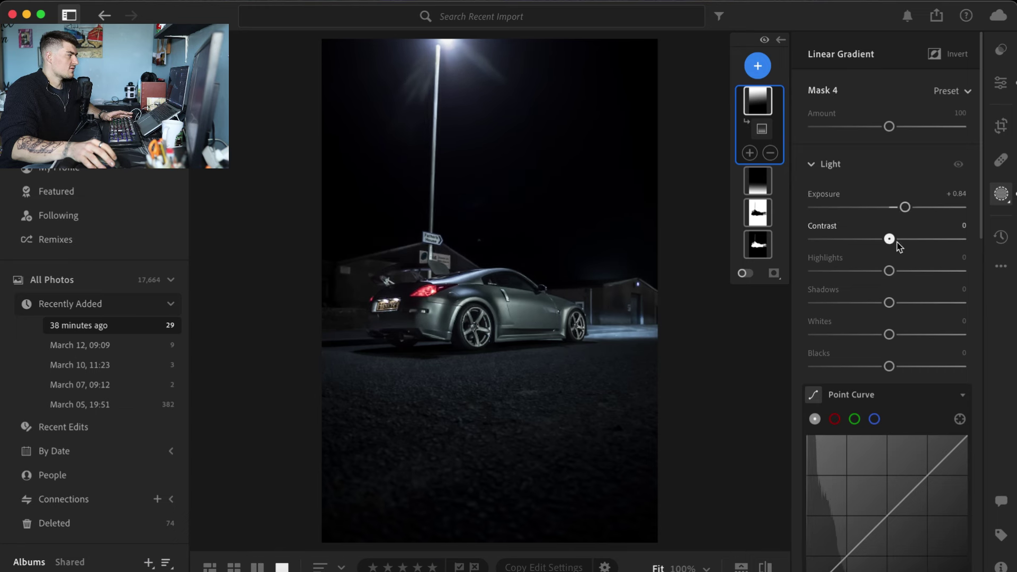
left_click_drag(869, 249, 946, 267)
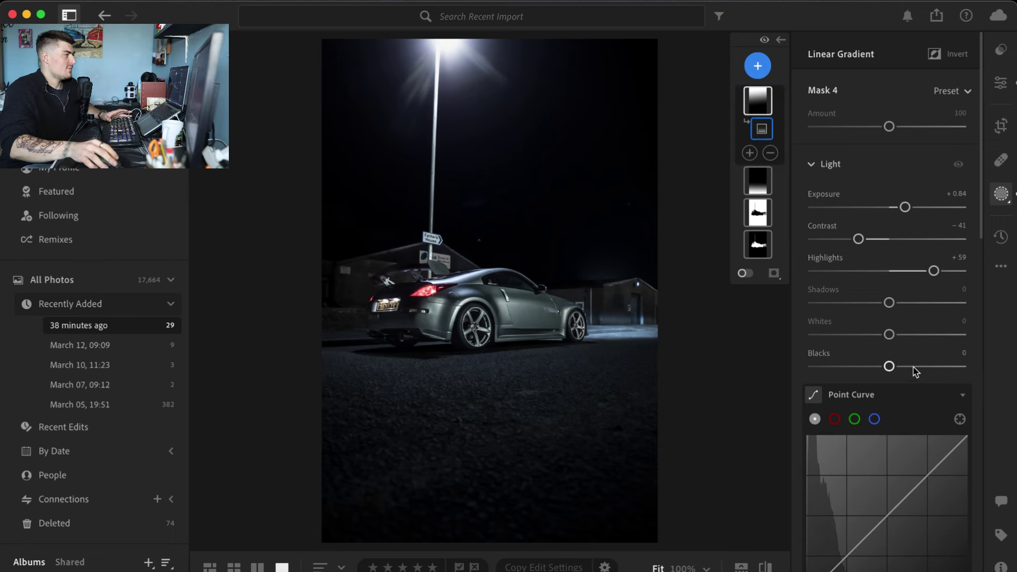
Add a slanted linear gradient fading in from the photo's left edge, set its Exposure to +0.40 and adjust its placement over the car's rear.
left_click(758, 69)
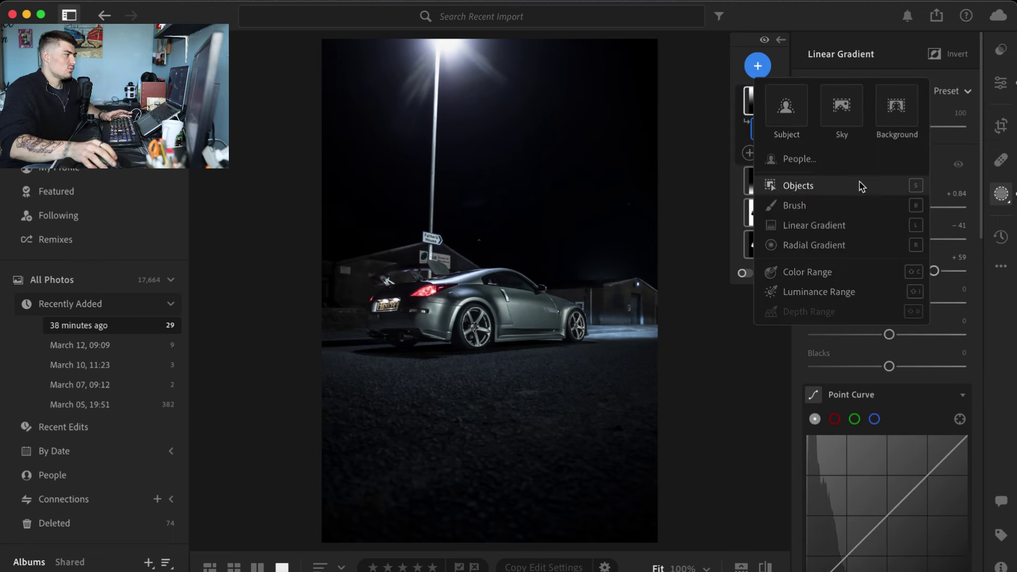
left_click(844, 227)
left_click_drag(335, 274, 377, 294)
left_click_drag(889, 207, 892, 209)
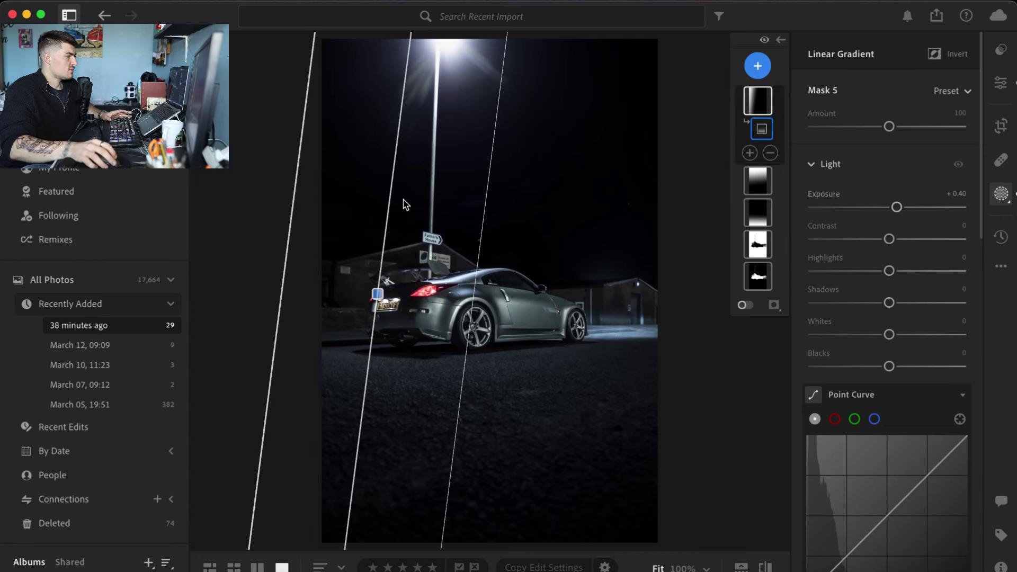
left_click_drag(379, 294, 384, 263)
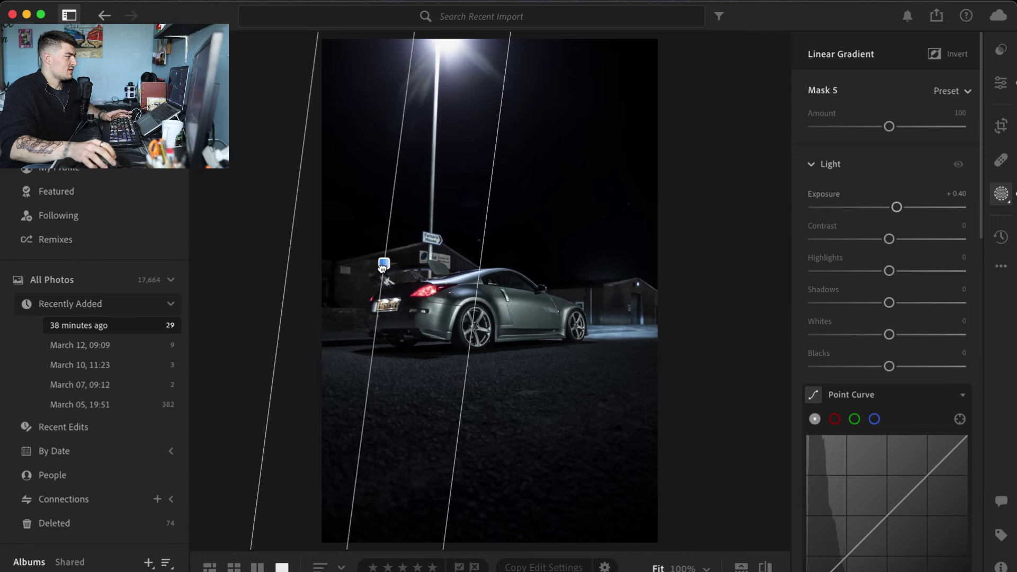
left_click_drag(462, 408, 446, 407)
Add a brush mask painted at size 5.0 over the car's rear wheel and raise its Exposure to +1.84.
left_click(759, 66)
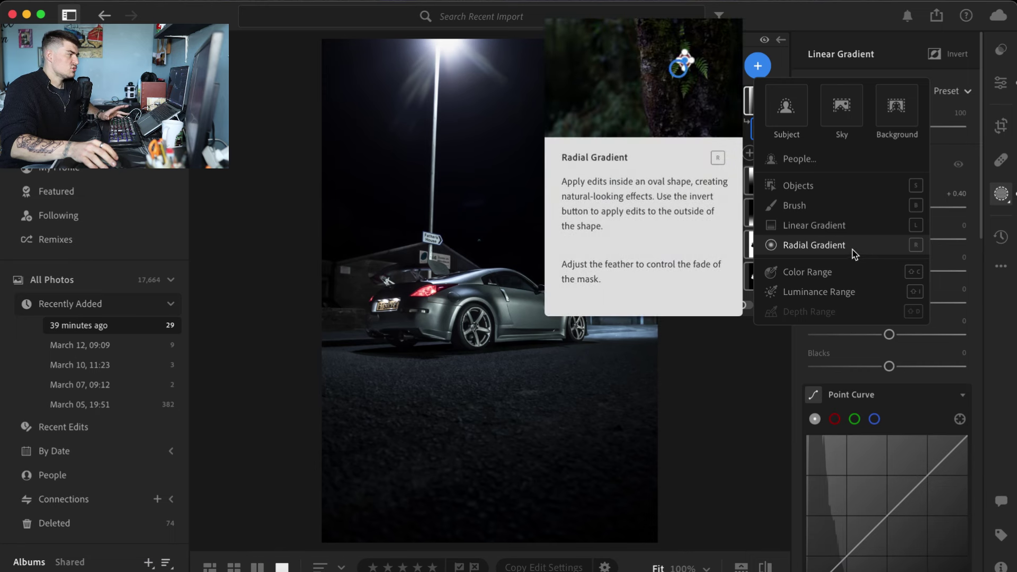
left_click(795, 206)
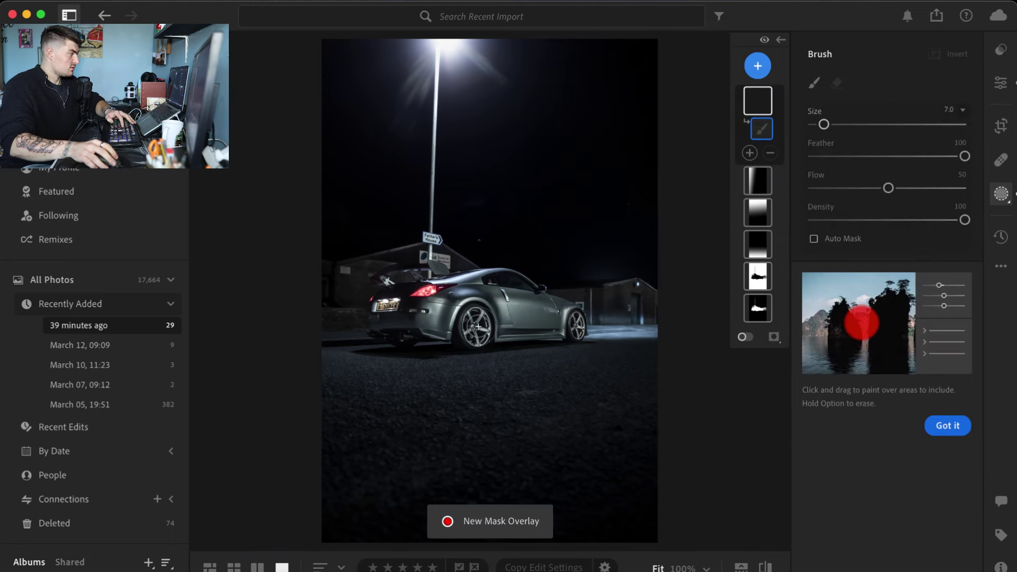
key("bracketleft")
key("bracketleft")
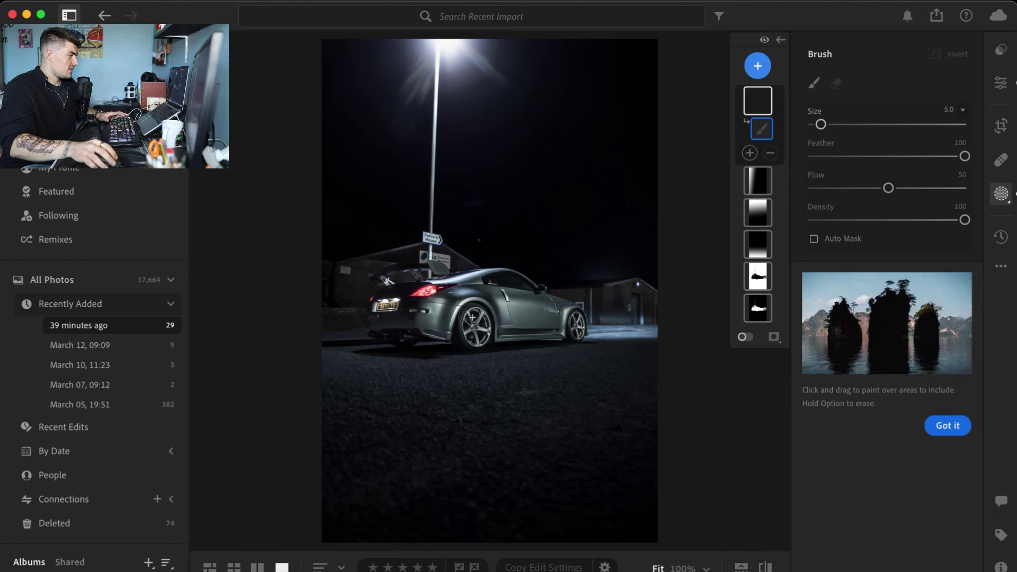
mouse_move(473, 317)
left_mouse_down()
mouse_move(476, 327)
mouse_move(471, 319)
left_mouse_up()
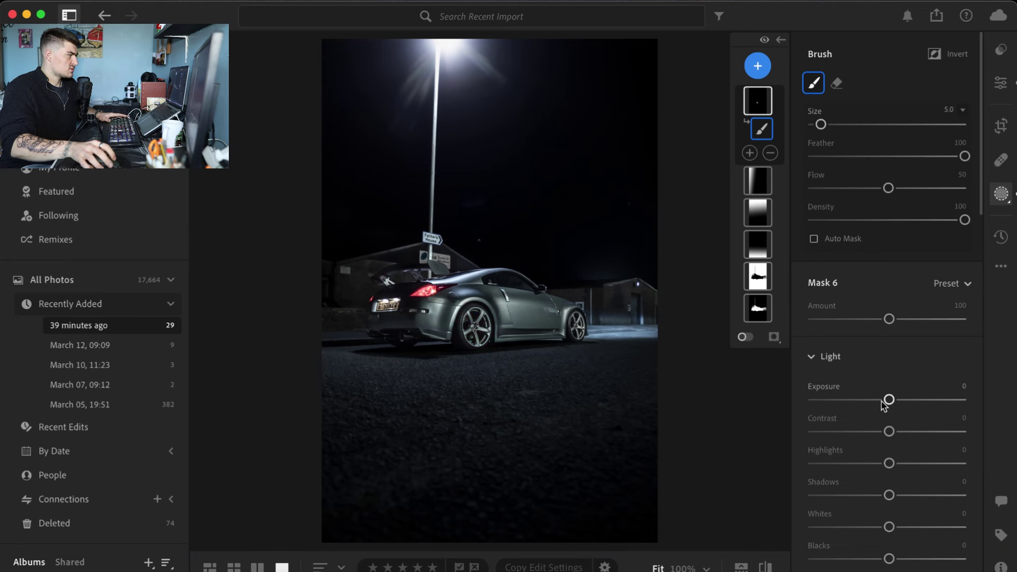
left_click_drag(889, 399, 896, 400)
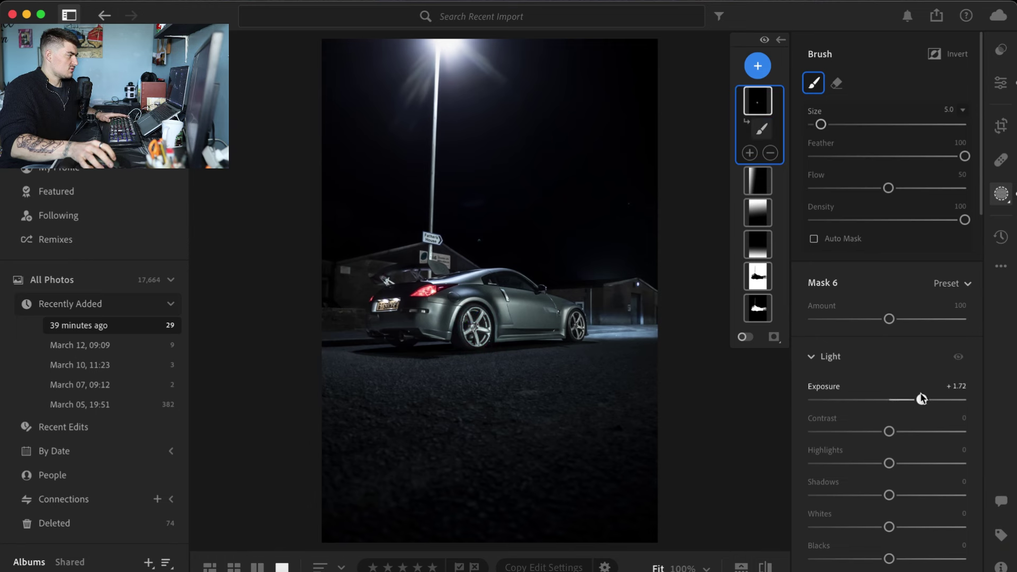
left_click_drag(923, 399, 924, 400)
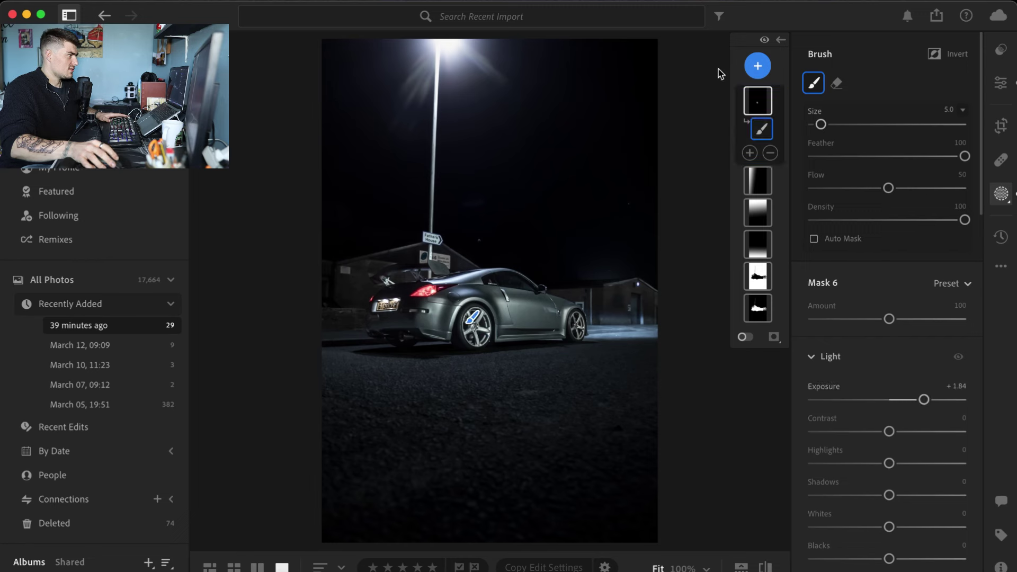
Add a brush mask painted at size 3.0 over the car's front wheel and raise its Exposure to +1.48.
left_click(757, 66)
left_click(819, 198)
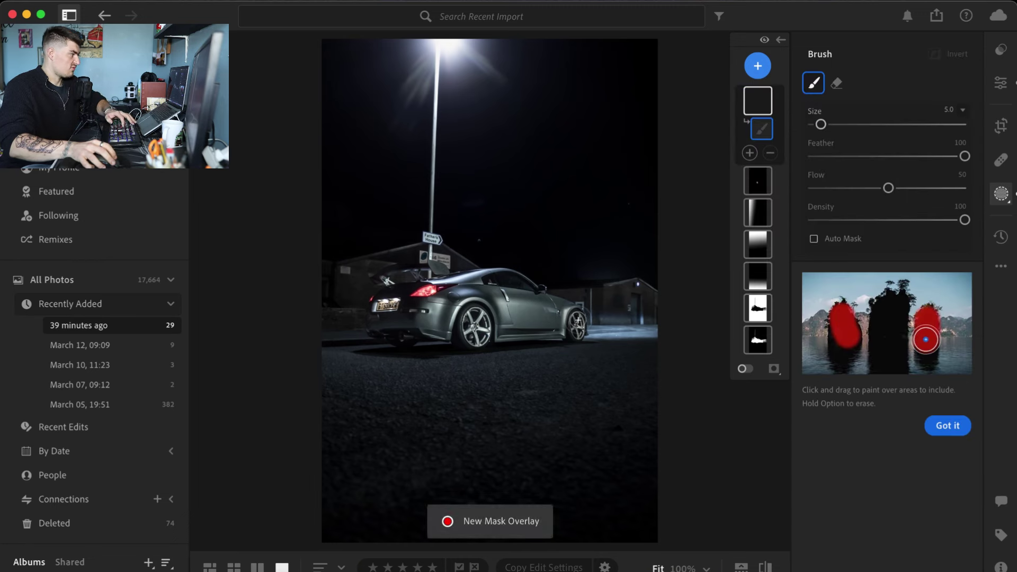
key("bracketleft")
key("bracketleft")
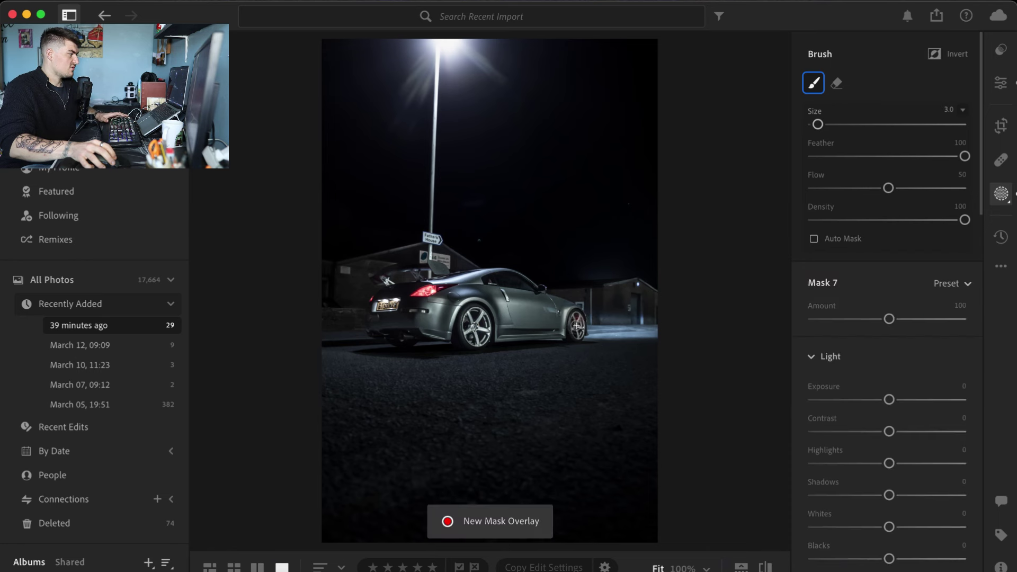
left_click_drag(581, 319, 580, 332)
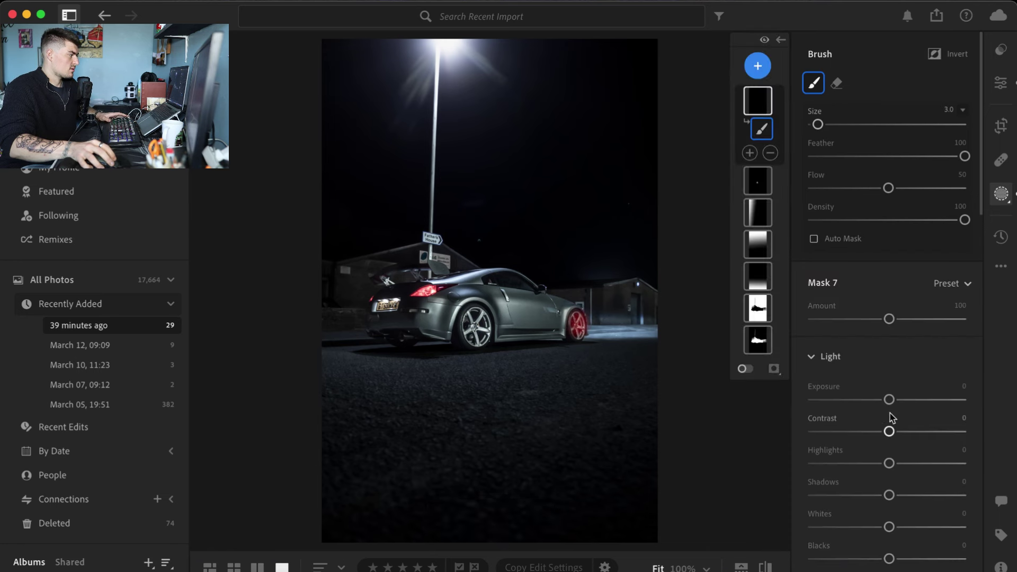
left_click_drag(889, 400, 905, 402)
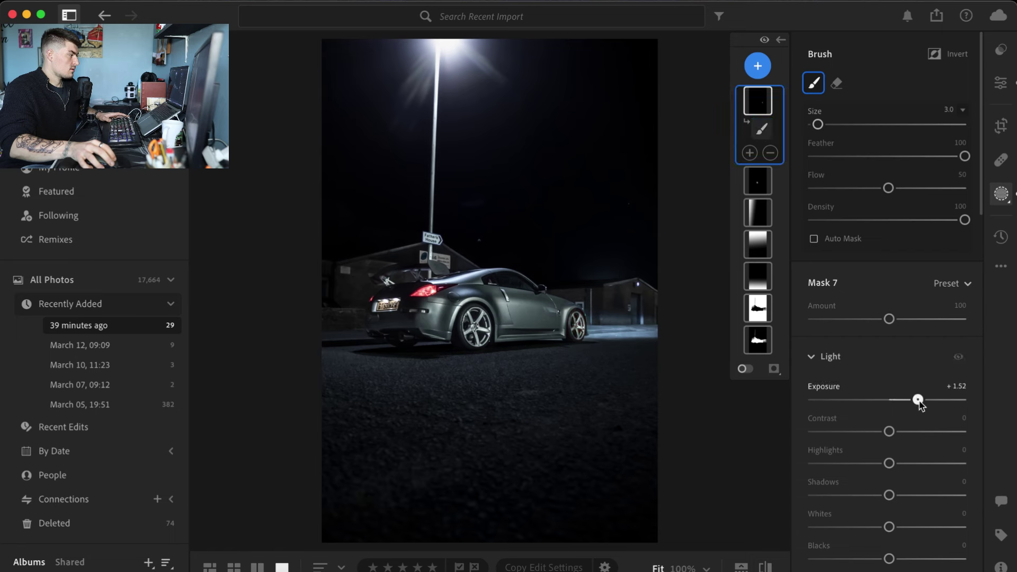
Return to the global edit settings and compare the edited photo with the unedited original.
left_click(997, 93)
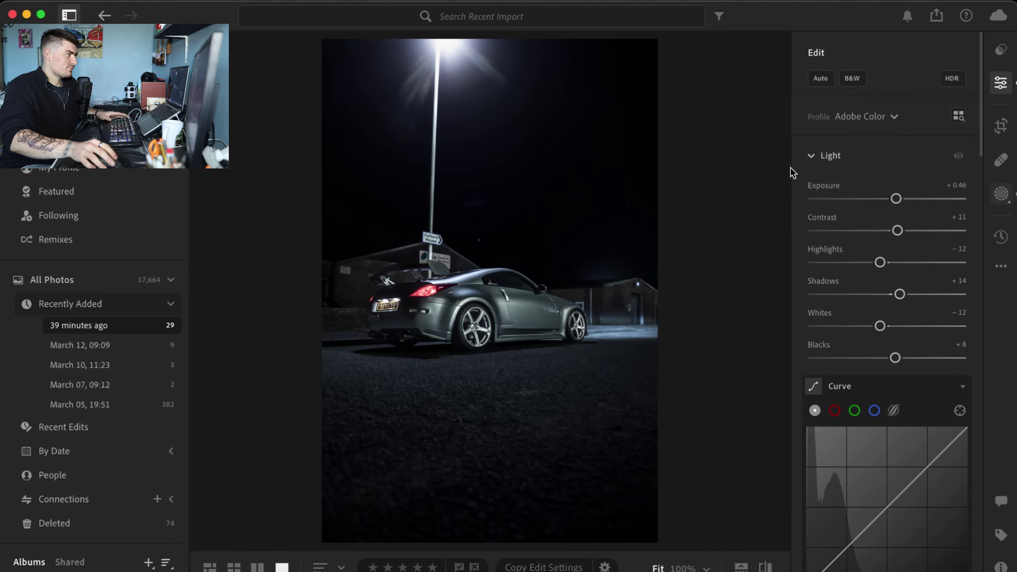
scroll(793, 159, "down", 2)
key("m")
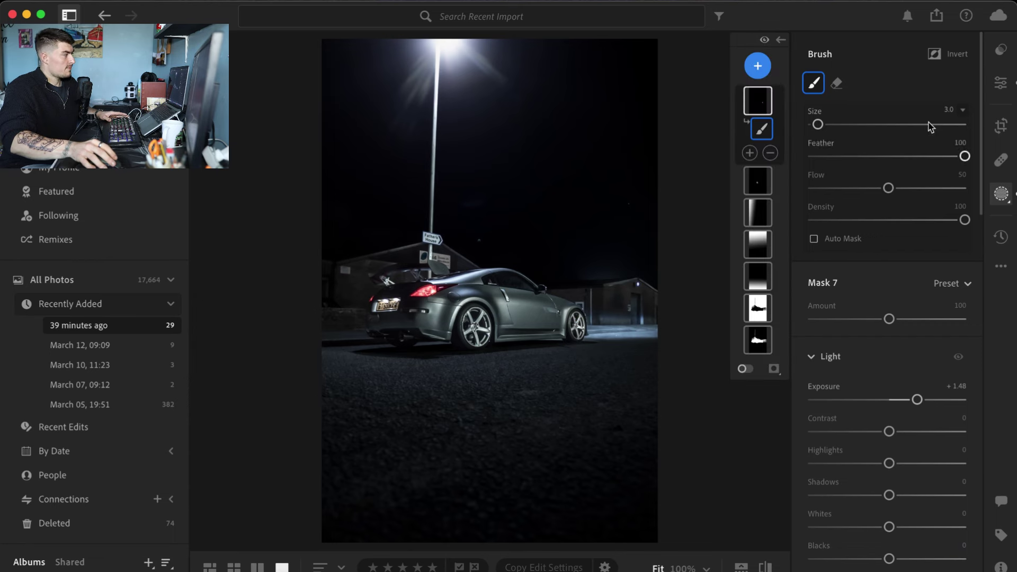
left_click(1001, 84)
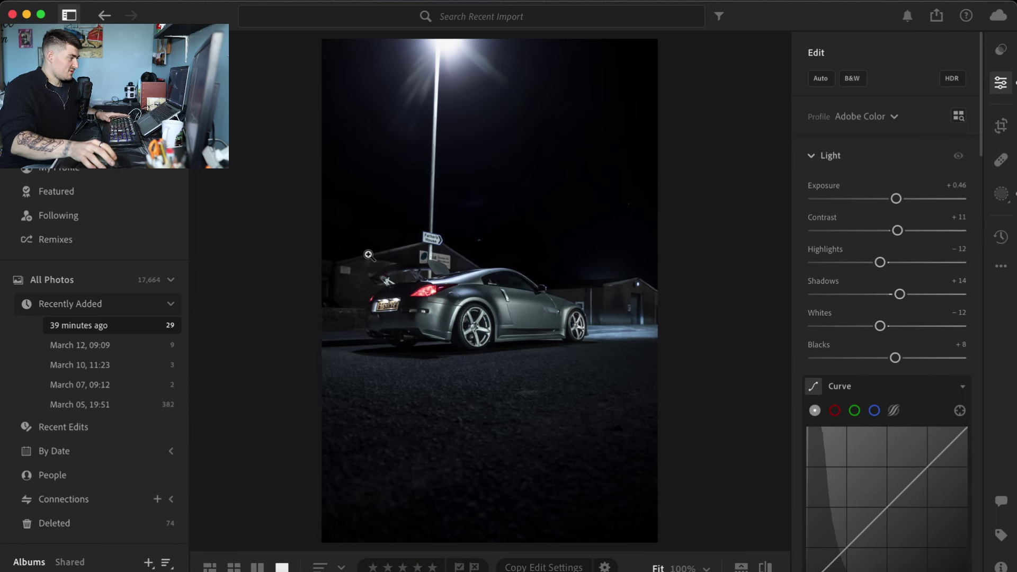
left_click(766, 568)
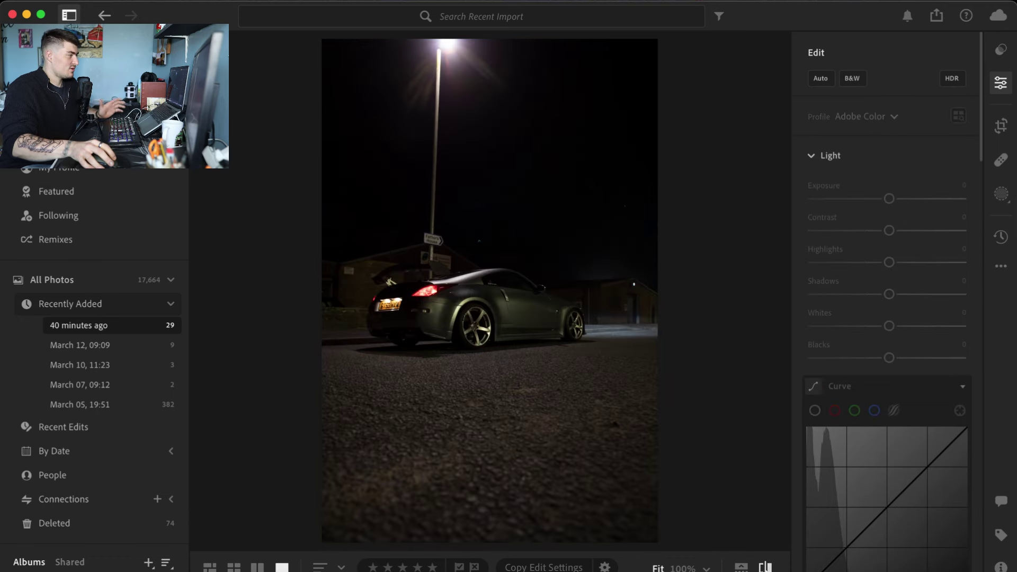
left_click(767, 568)
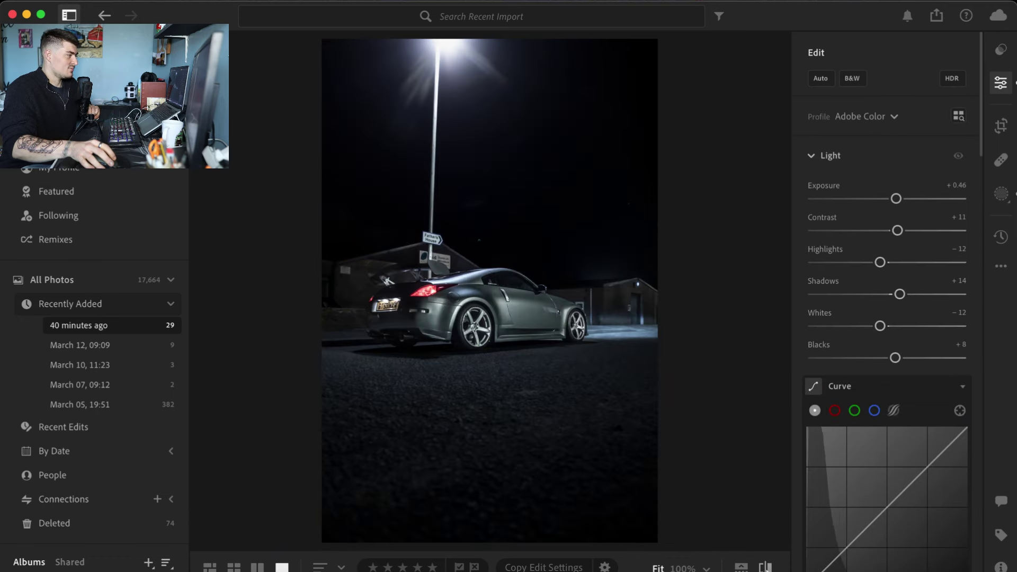
Examine the edited photo up close: the car's side and rear, the street sign, the dark sky and the building behind.
left_click_drag(530, 298, 274, 352)
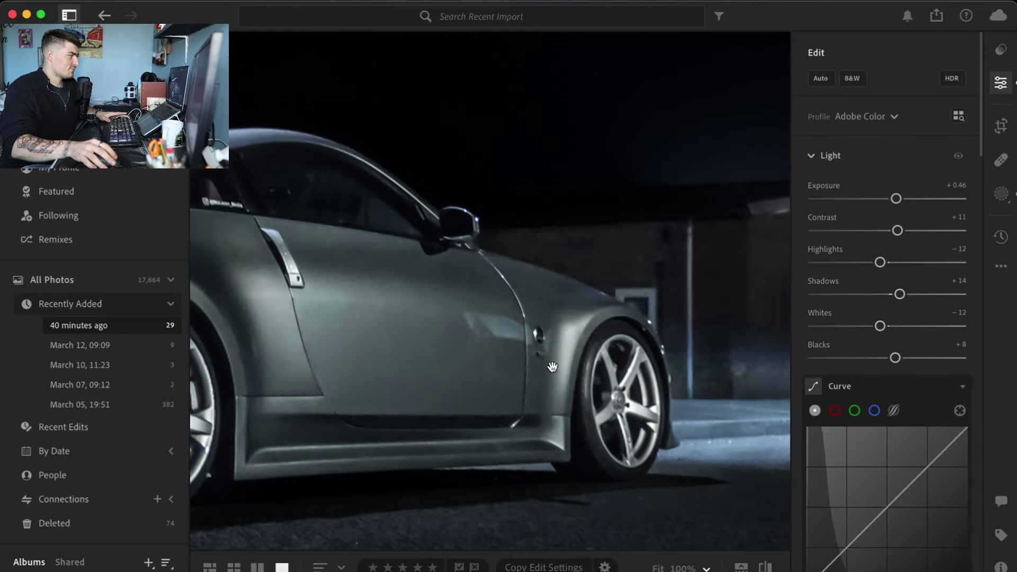
scroll(552, 366, "right", 15)
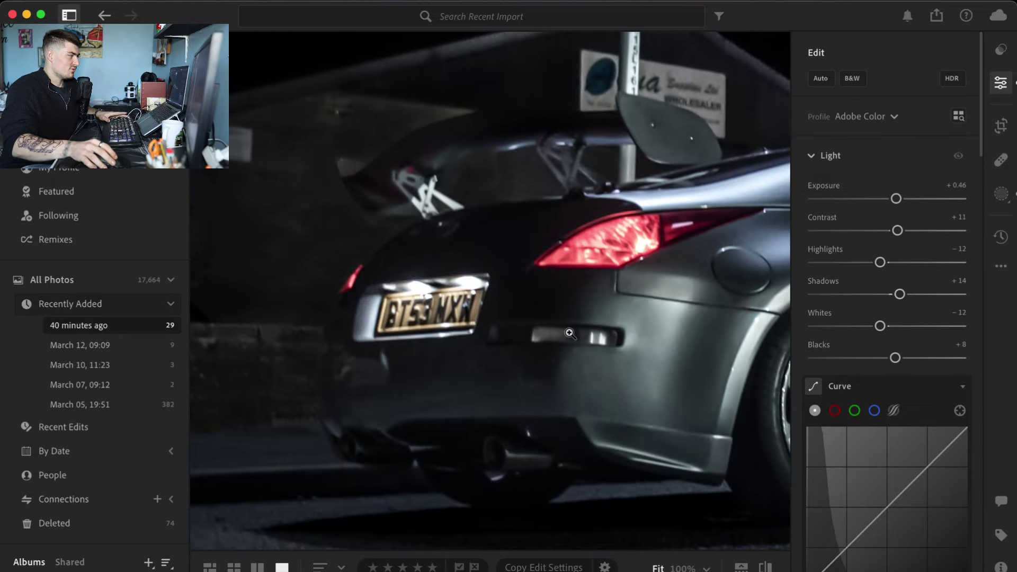
left_click(570, 333)
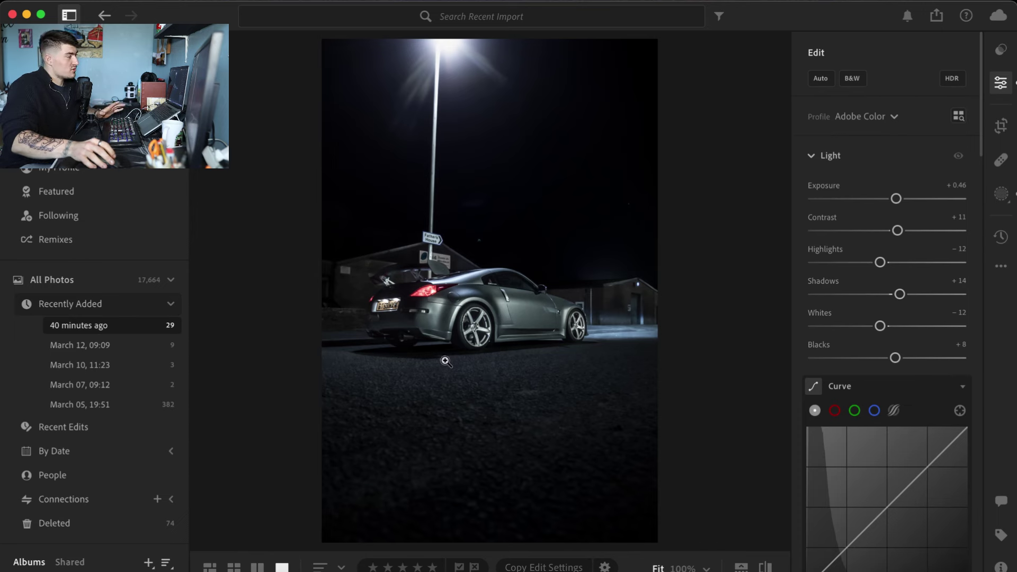
left_click(432, 255)
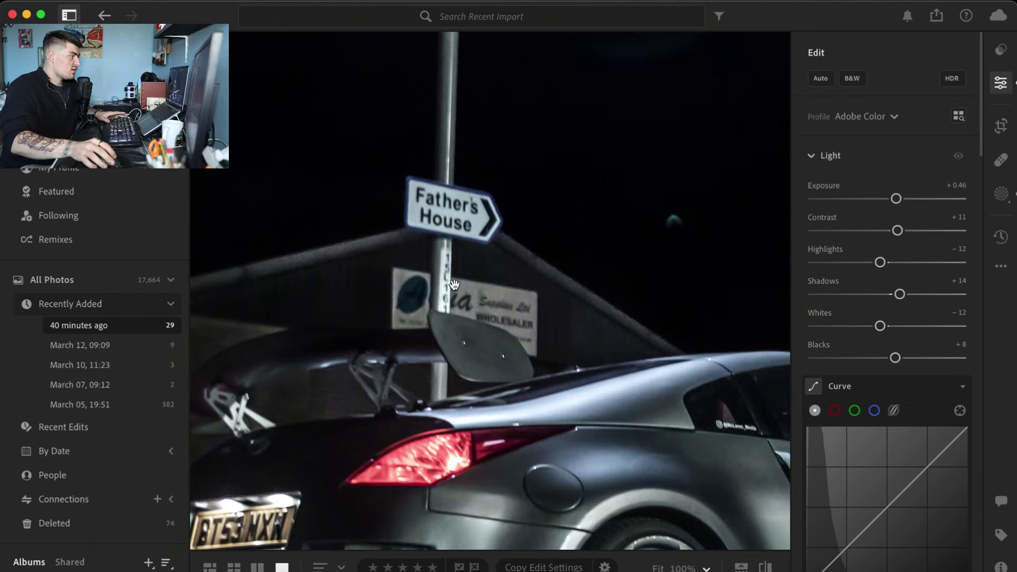
left_click(415, 259)
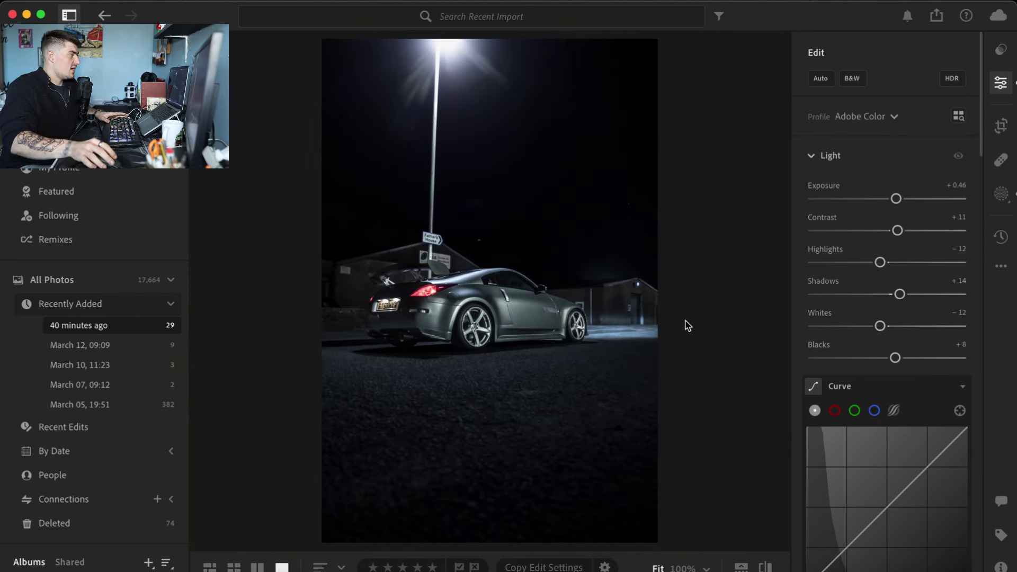
left_click(474, 224)
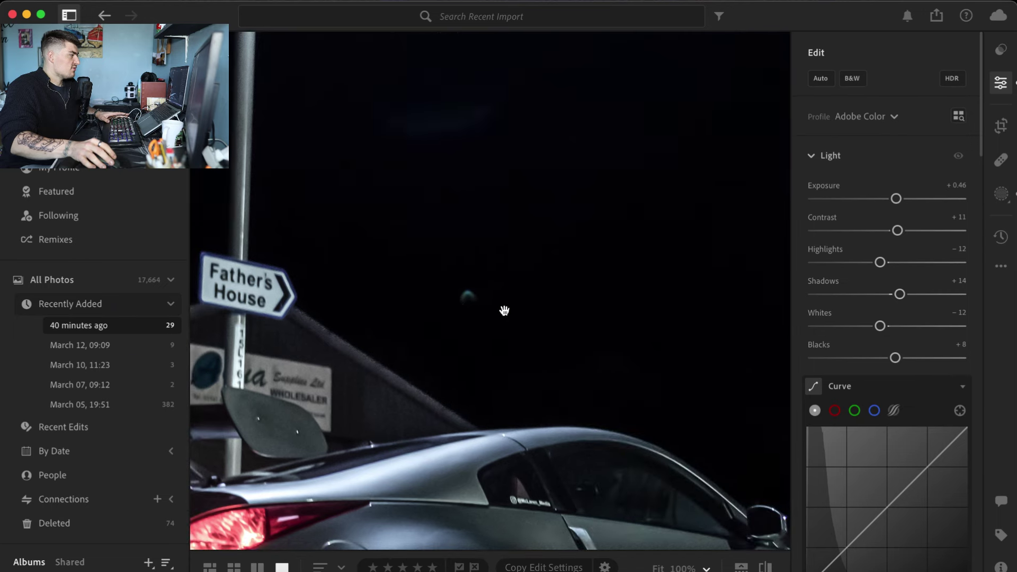
left_click(491, 335)
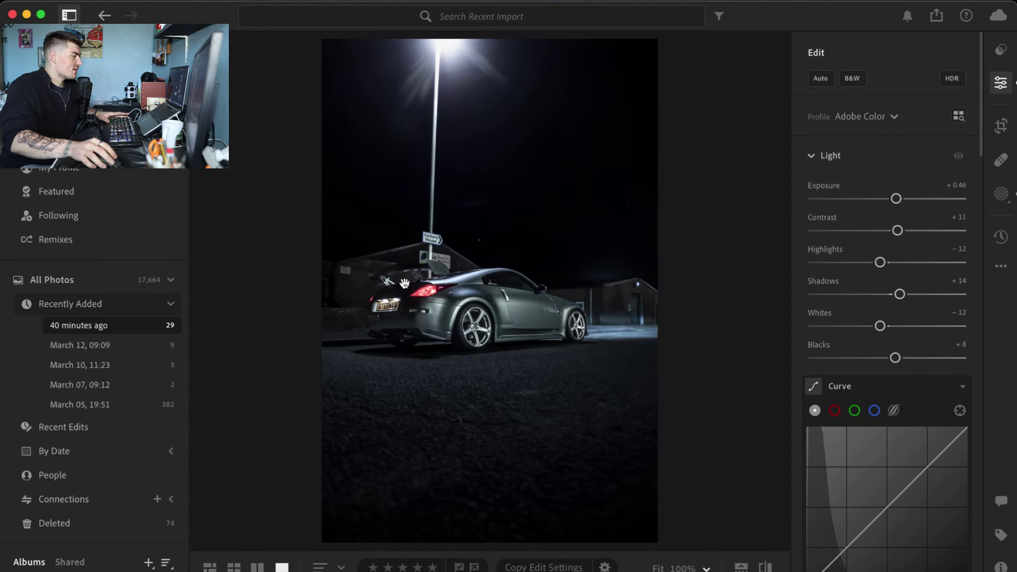
left_click_drag(404, 283, 274, 302)
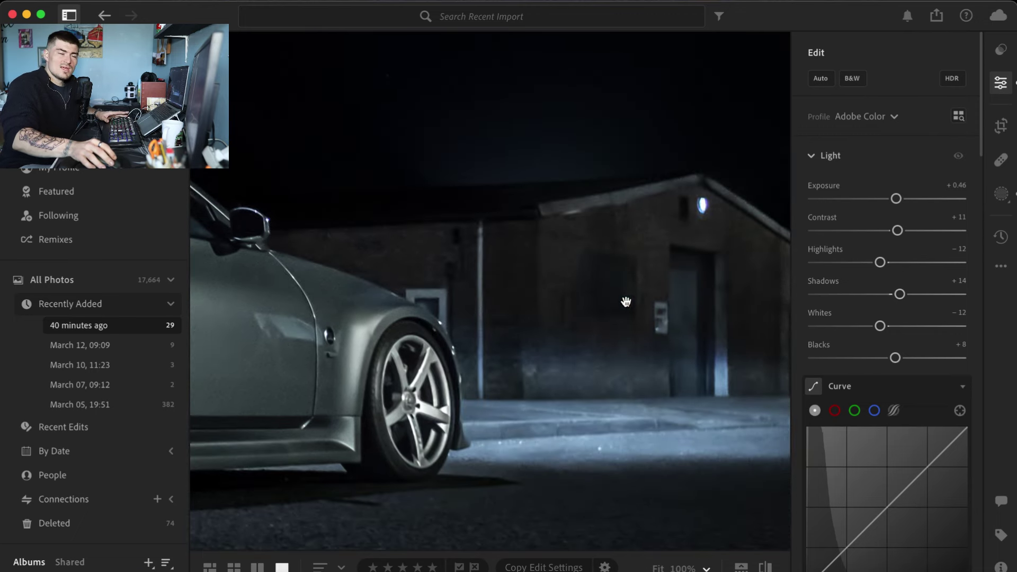
left_click(616, 336)
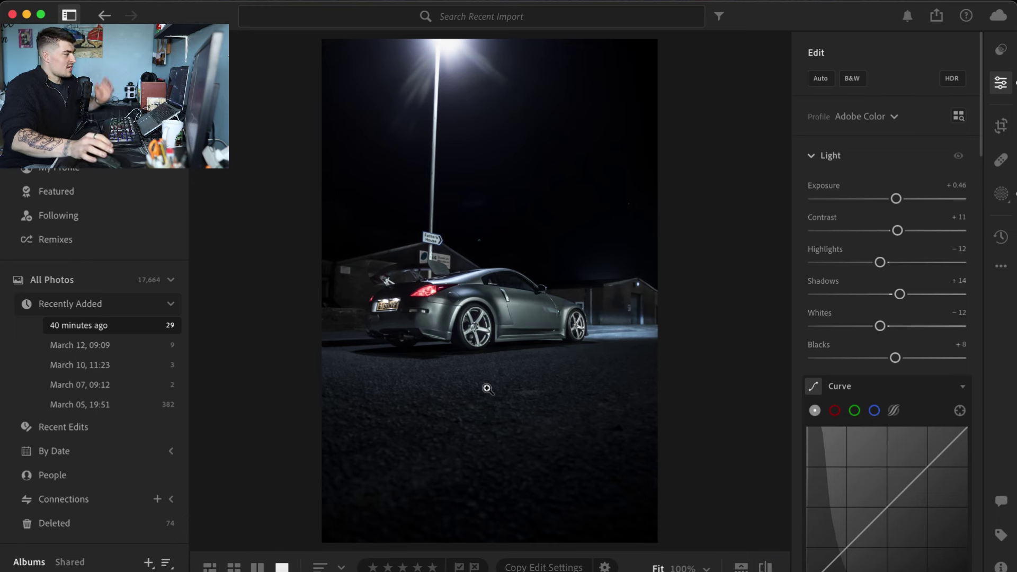